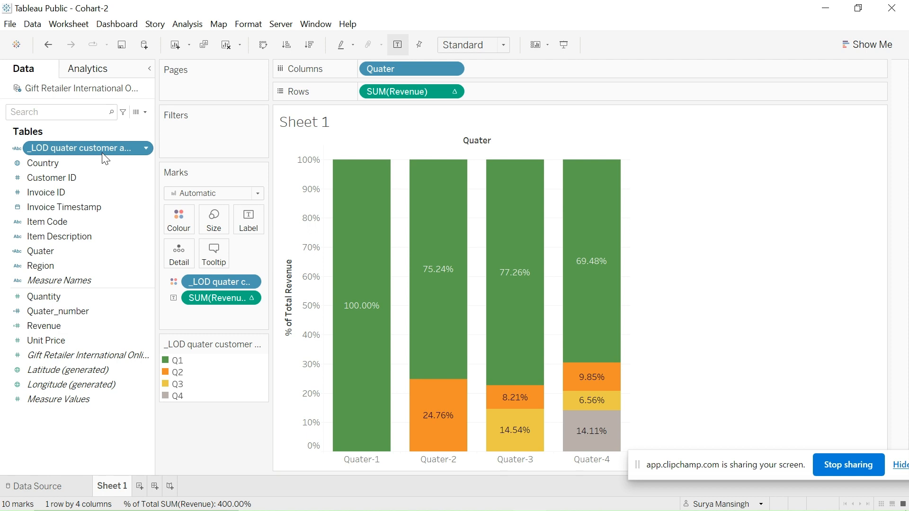
pyautogui.rightClick(127, 155)
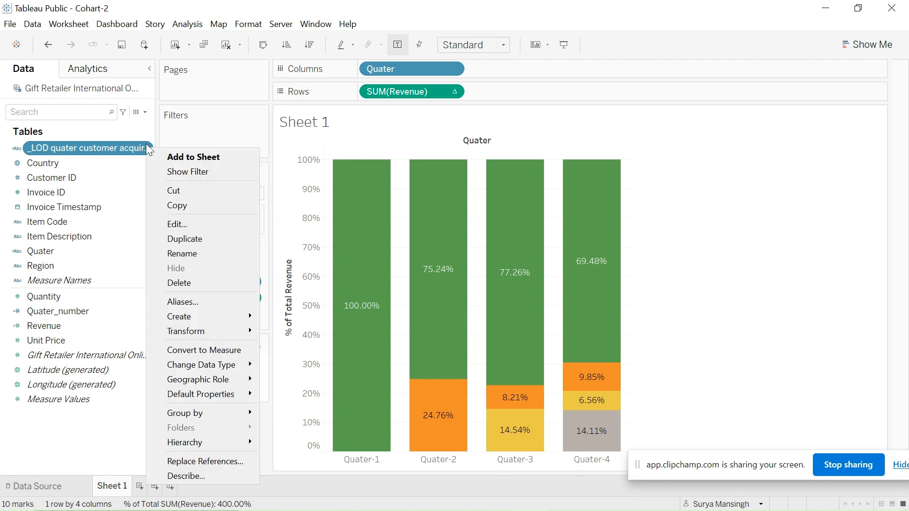
pyautogui.click(135, 148)
pyautogui.click(145, 147)
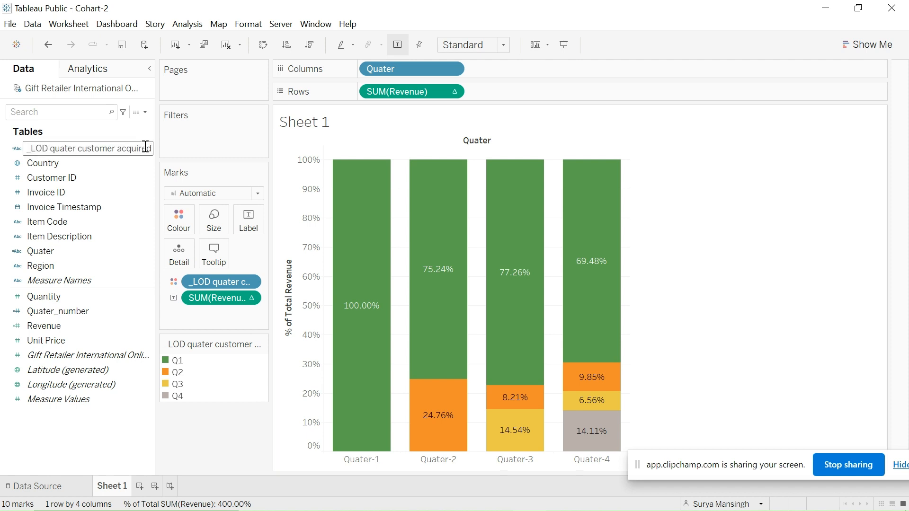
pyautogui.press('Return')
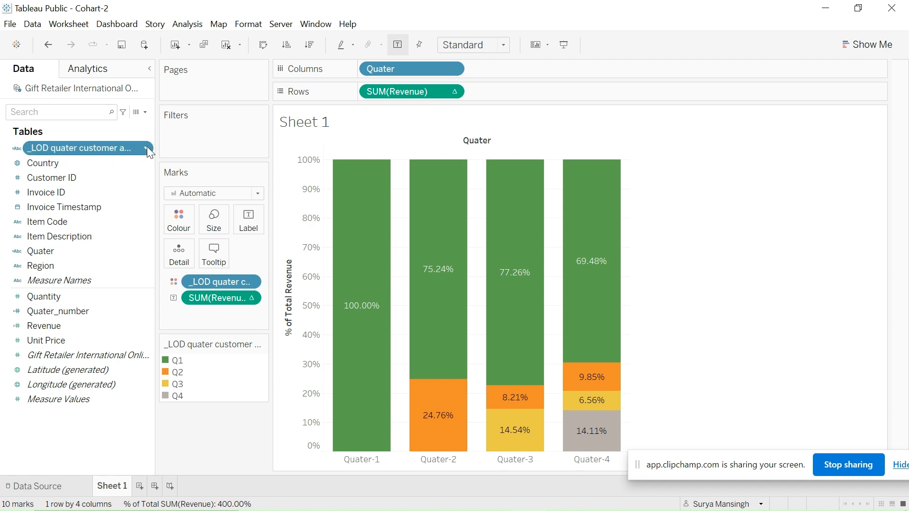
# Open the _LOD quater customer acquired calculated field, examine its full formula, and close it without changes
pyautogui.click(147, 148)
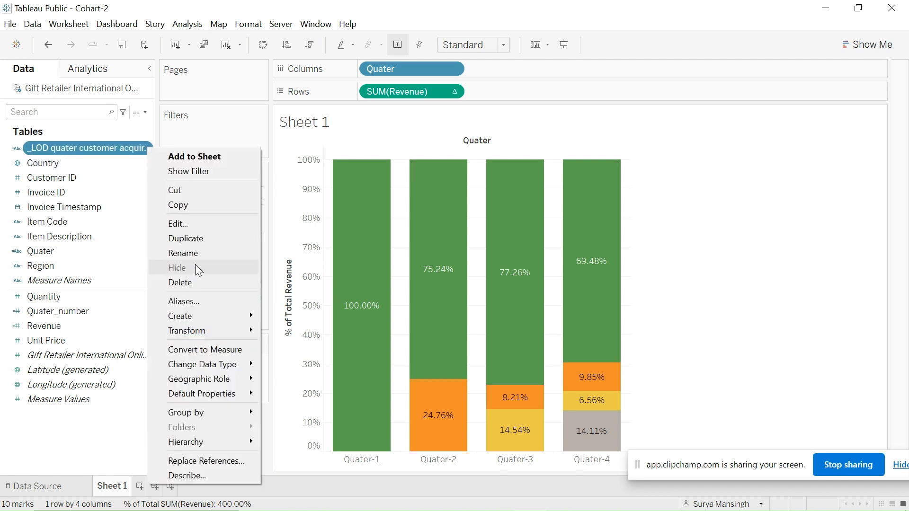
pyautogui.click(189, 224)
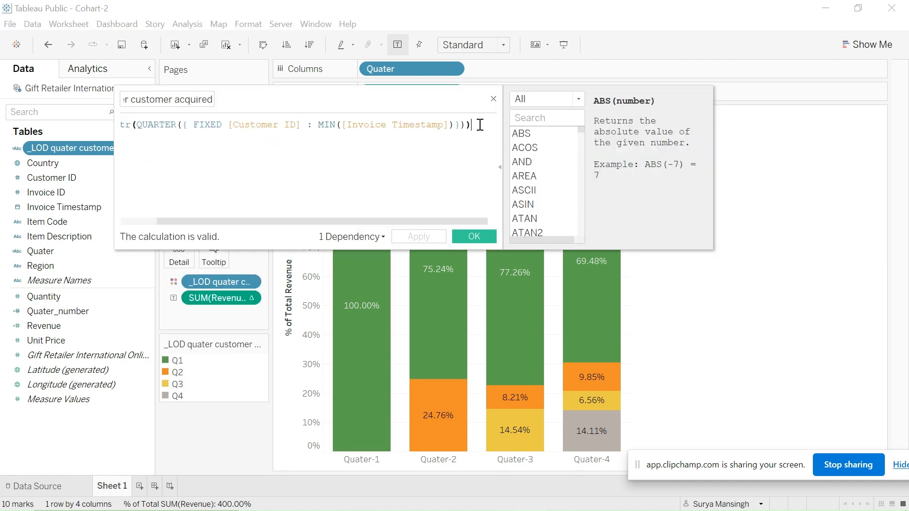
pyautogui.moveTo(478, 126); pyautogui.dragTo(235, 130)
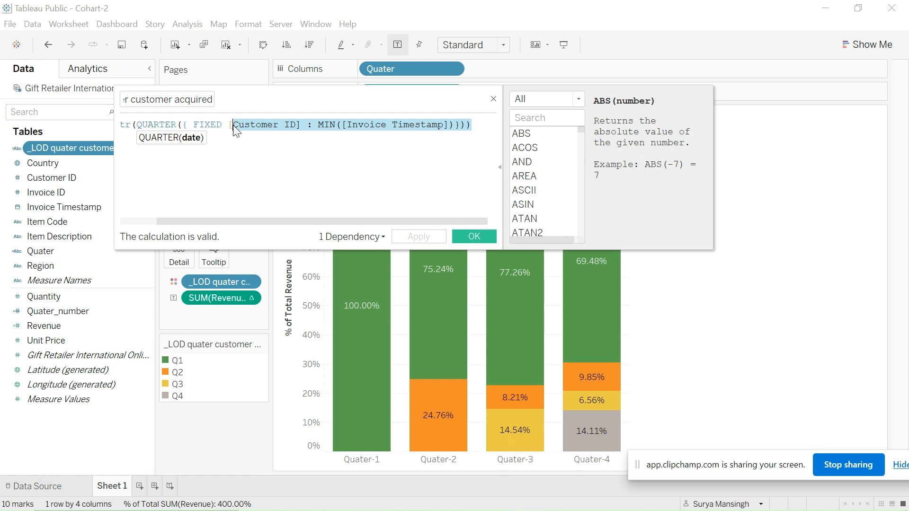
pyautogui.moveTo(224, 220); pyautogui.dragTo(154, 221)
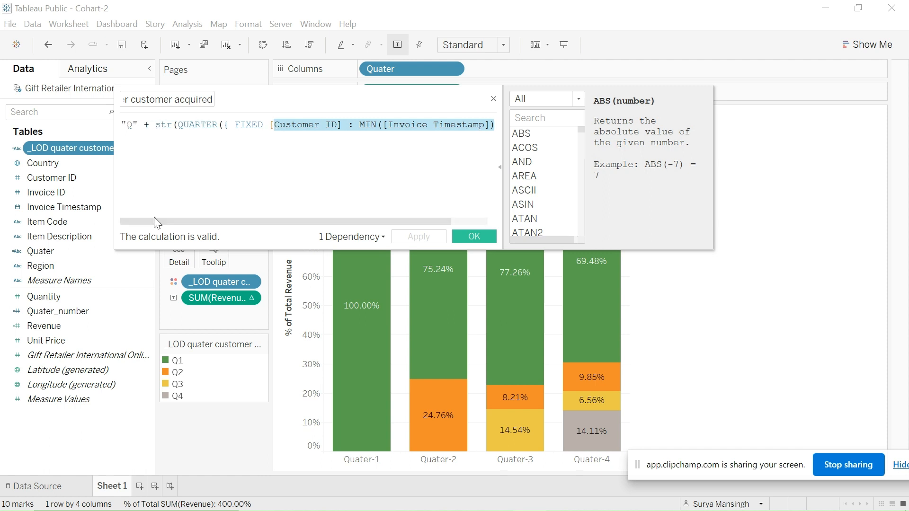
pyautogui.click(255, 143)
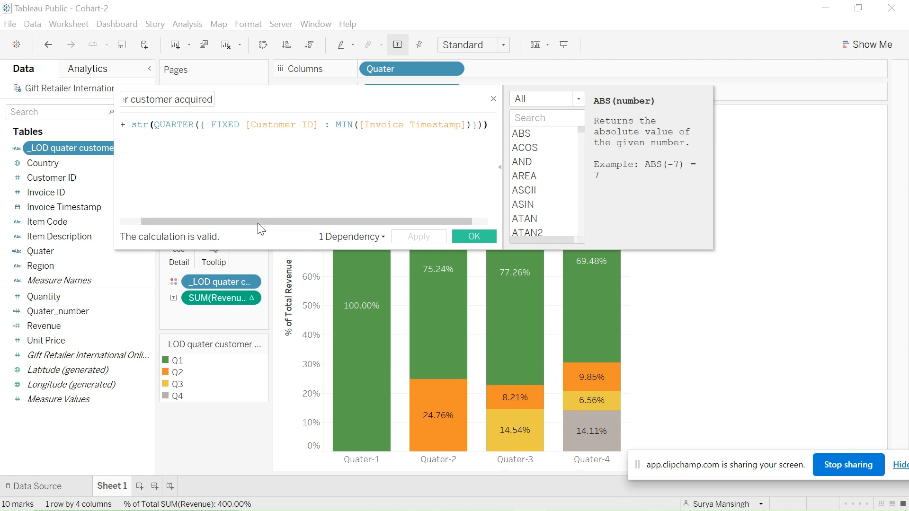
pyautogui.moveTo(254, 221); pyautogui.dragTo(143, 221)
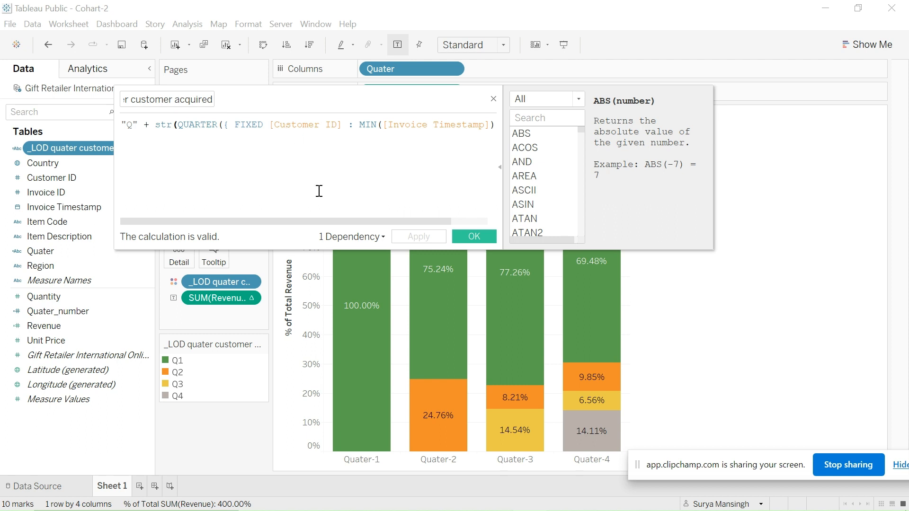
pyautogui.click(494, 100)
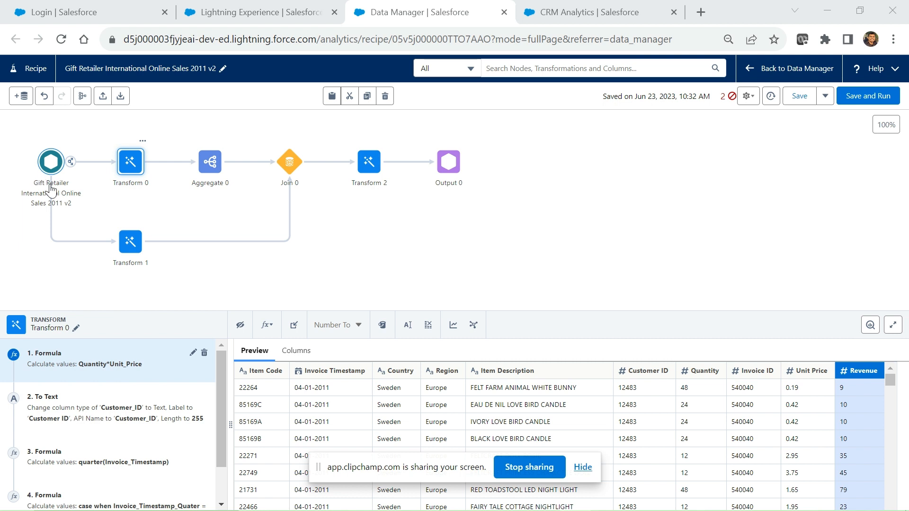
# In the Salesforce recipe, preview the Gift Retailer International Online Sales 2011 v2 input node and examine its Invoice Timestamp column
pyautogui.click(92, 243)
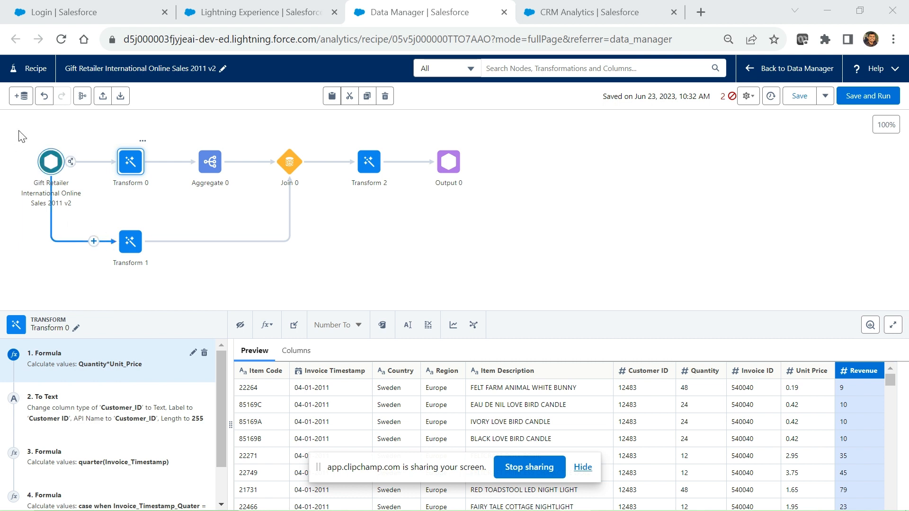
pyautogui.click(53, 165)
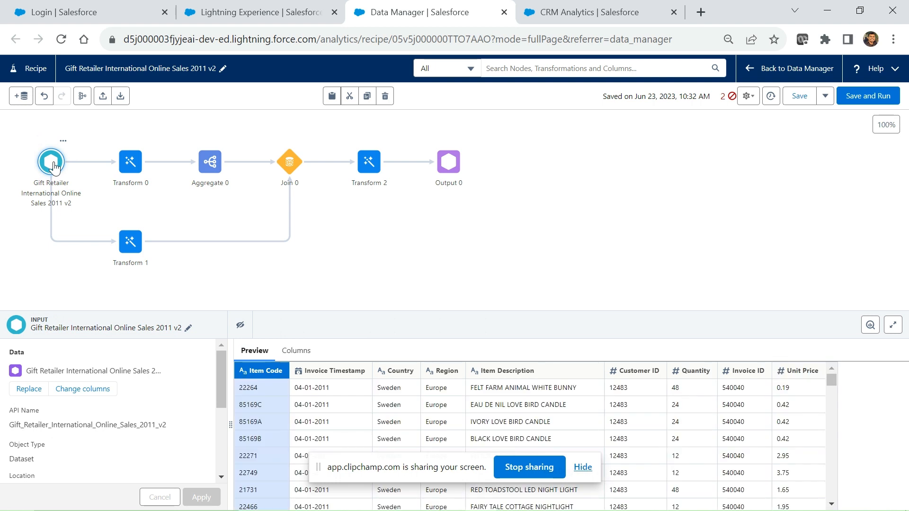
pyautogui.moveTo(448, 466); pyautogui.dragTo(448, 510)
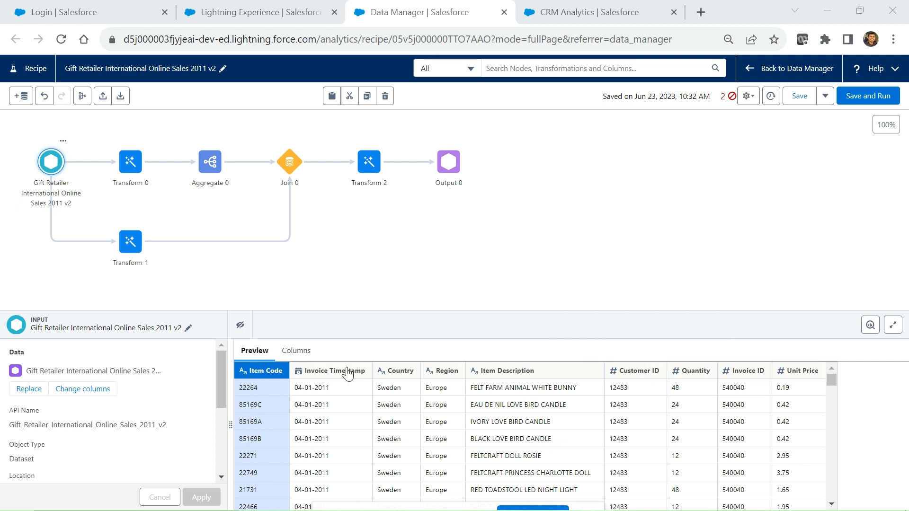
pyautogui.click(336, 394)
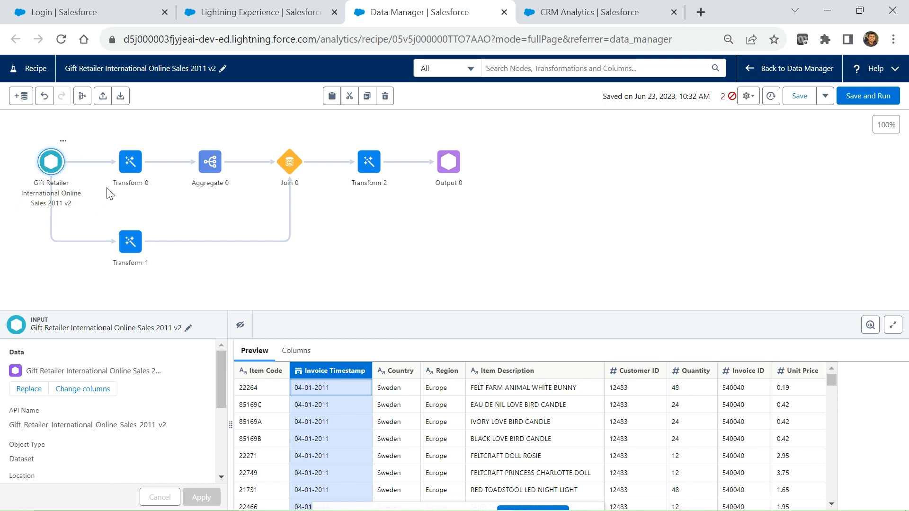
# Inspect Transform 0's Quantity*Unit_Price formula and its Customer_ID text conversion, highlighting the Customer ID column in the preview
pyautogui.click(130, 163)
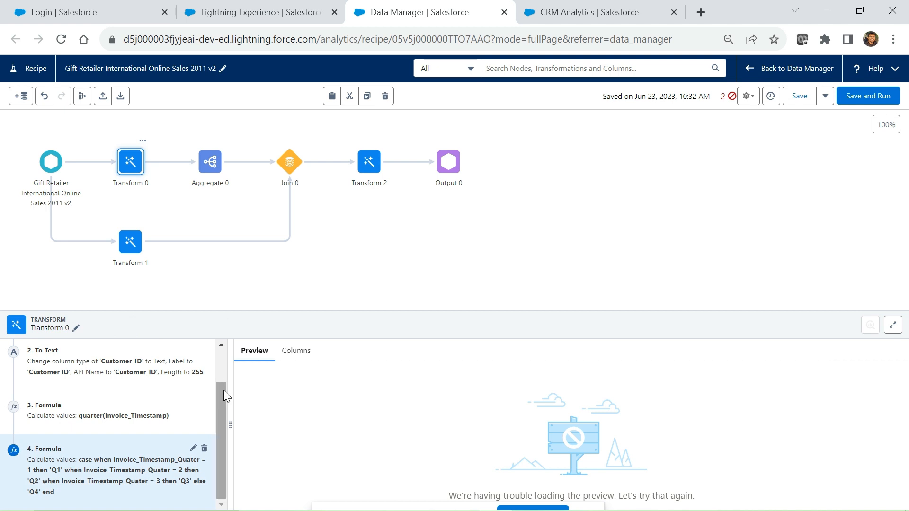
pyautogui.scroll(2, 221, 395)
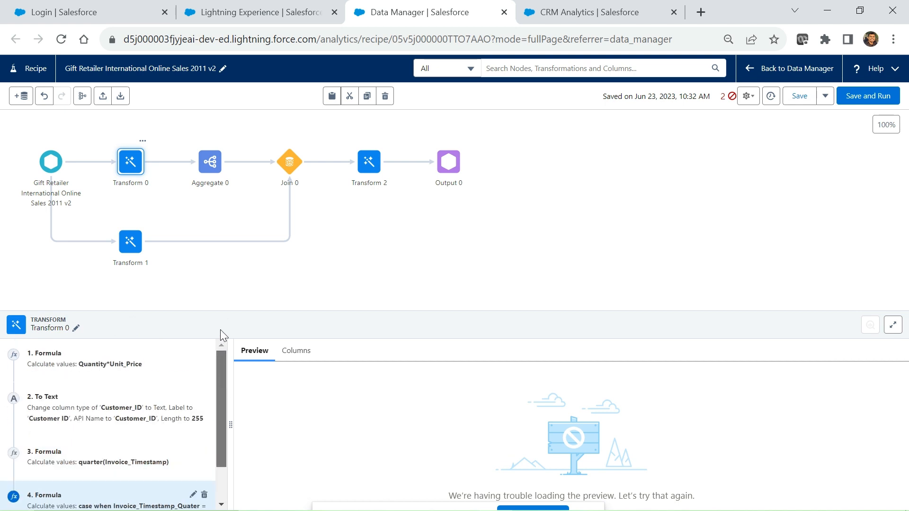
pyautogui.click(85, 369)
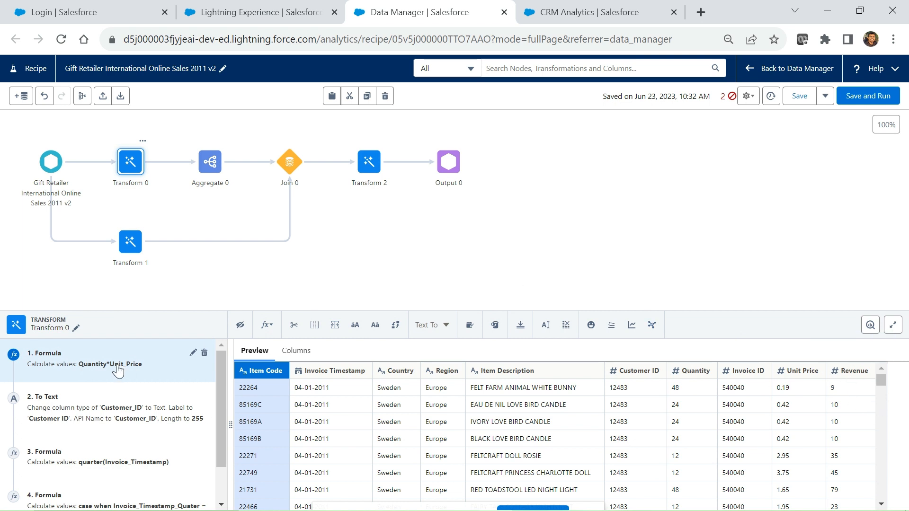
pyautogui.click(86, 423)
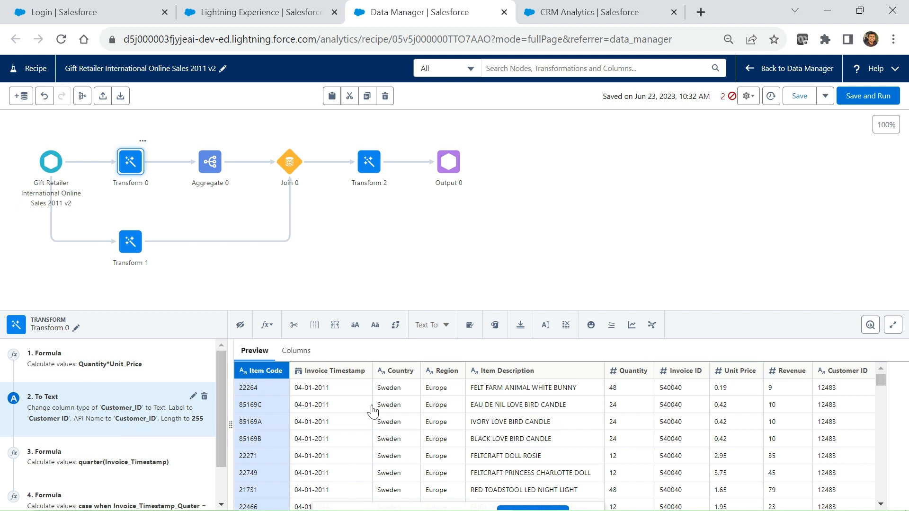
pyautogui.click(845, 392)
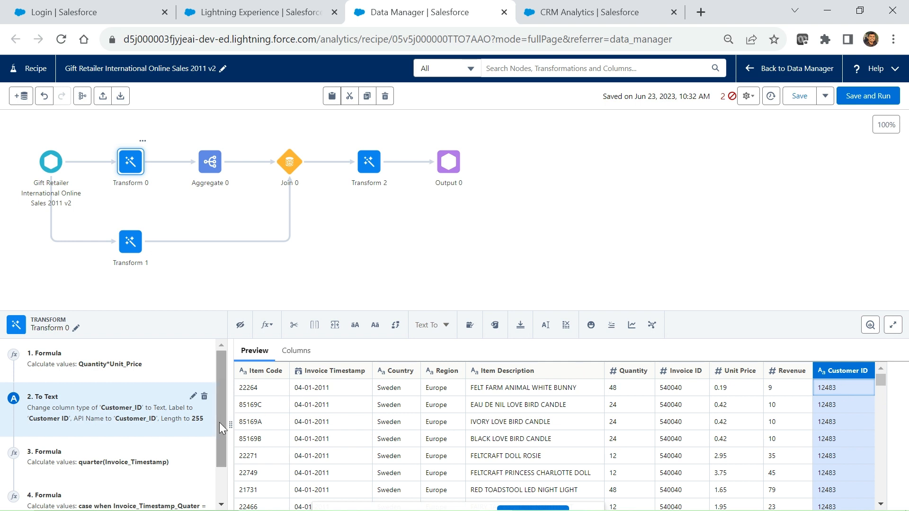
# Open Transform 0's quarter(Invoice_Timestamp) formula in an expanded editor and examine its function and argument
pyautogui.moveTo(219, 427); pyautogui.dragTo(222, 459)
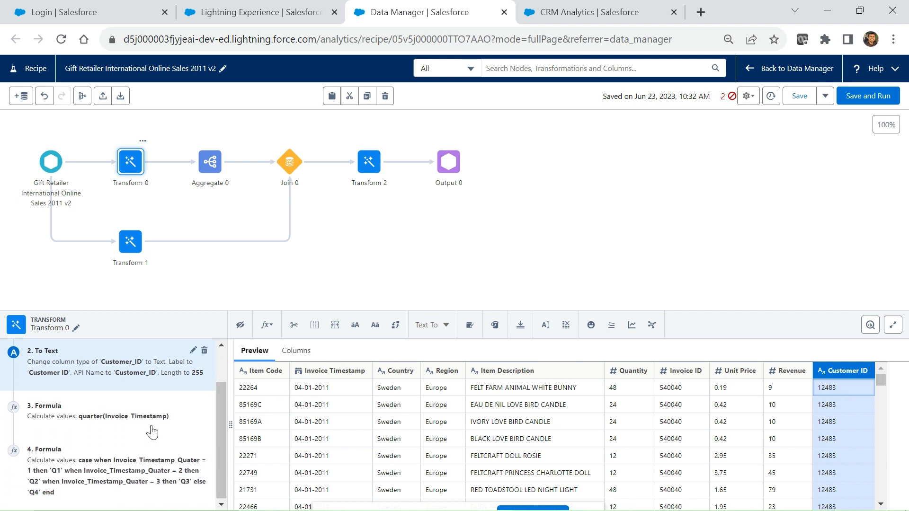
pyautogui.click(117, 423)
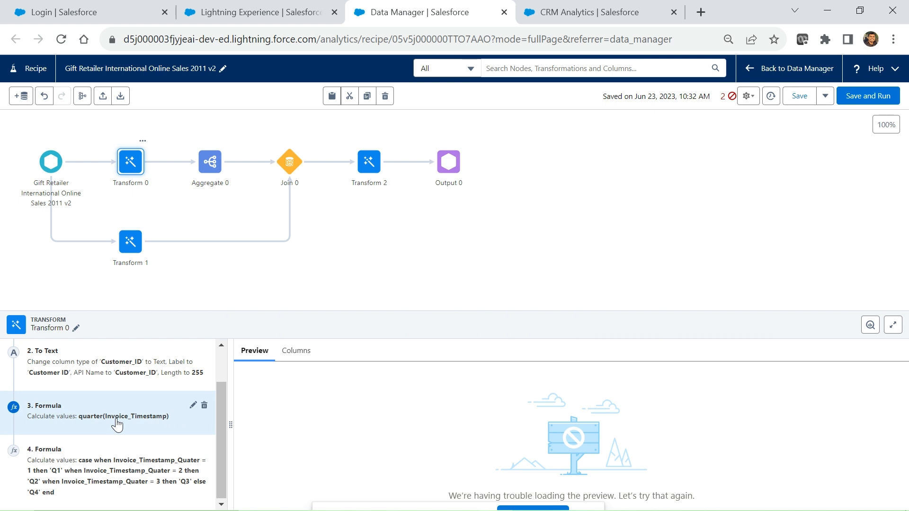
pyautogui.click(193, 406)
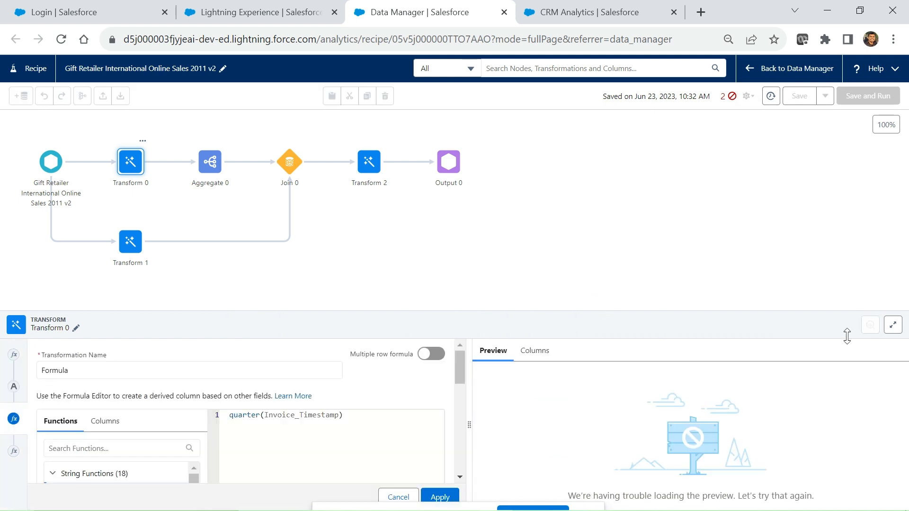
pyautogui.click(893, 325)
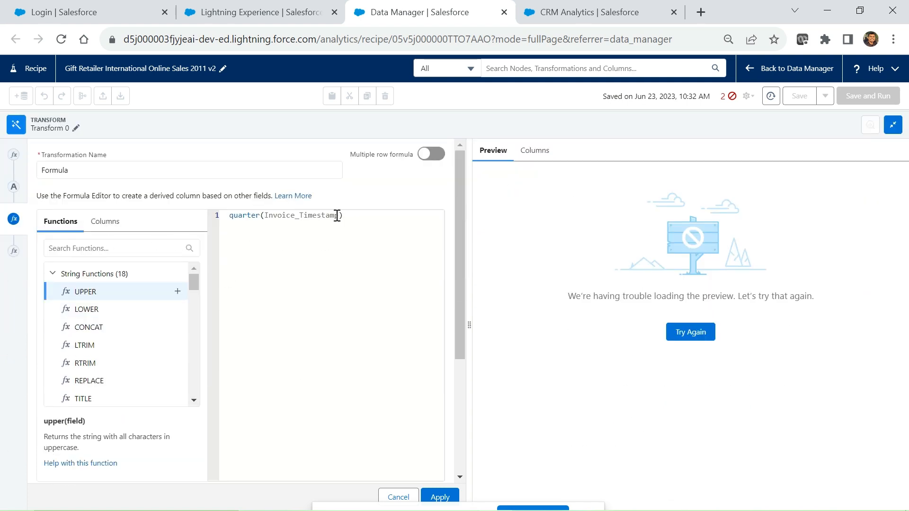
pyautogui.moveTo(339, 215); pyautogui.dragTo(273, 216)
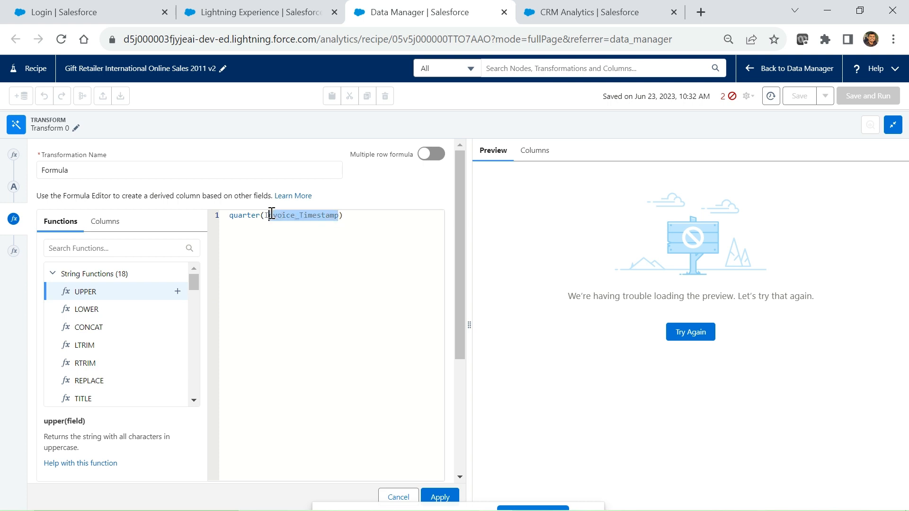
pyautogui.click(334, 229)
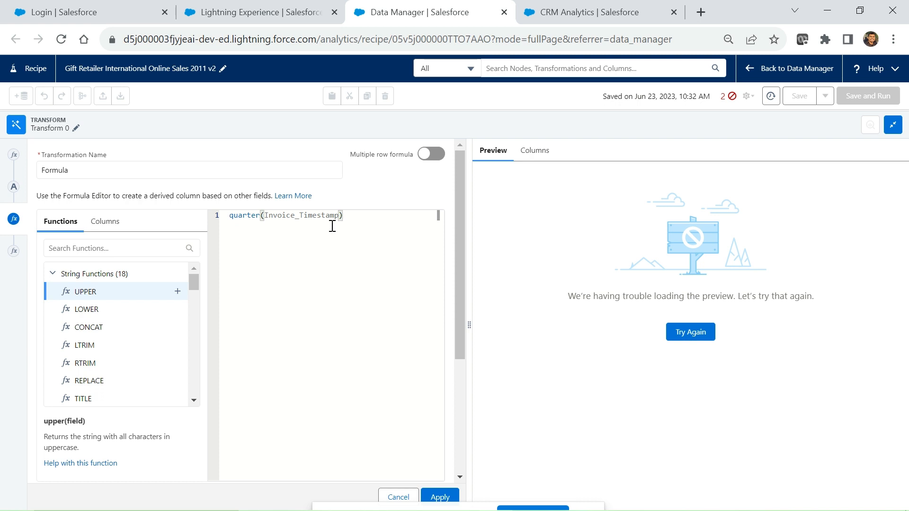
pyautogui.doubleClick(245, 216)
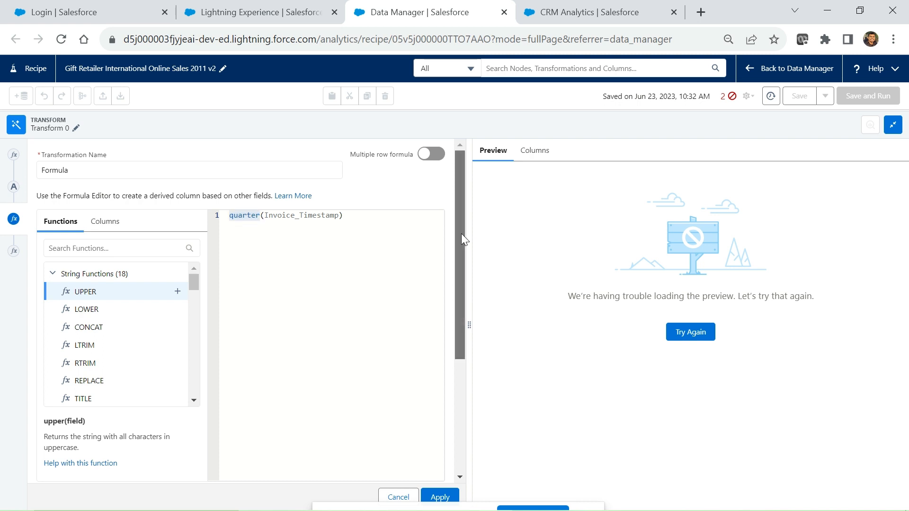
# Review the quarter formula's output settings and highlight its column label, Invoice Timestamp Quater
pyautogui.moveTo(462, 234); pyautogui.dragTo(442, 166)
pyautogui.moveTo(452, 199); pyautogui.dragTo(464, 353)
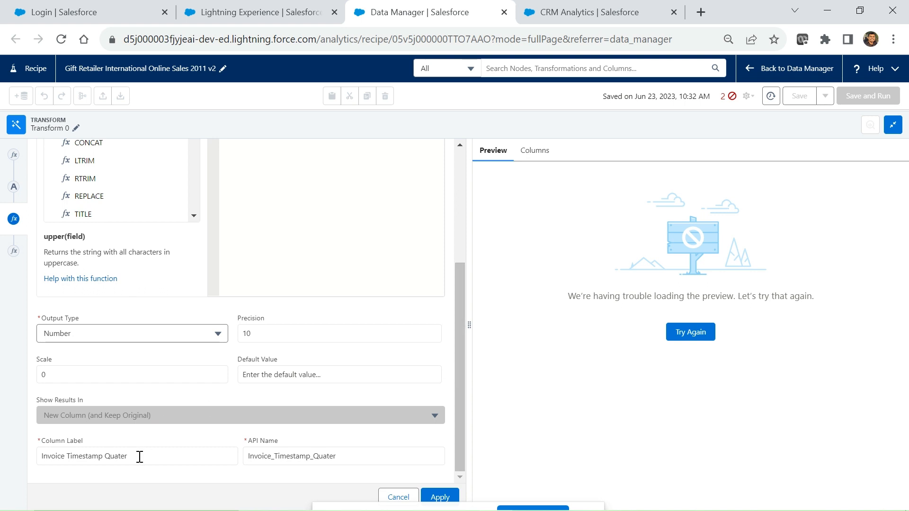
pyautogui.moveTo(140, 457); pyautogui.dragTo(39, 457)
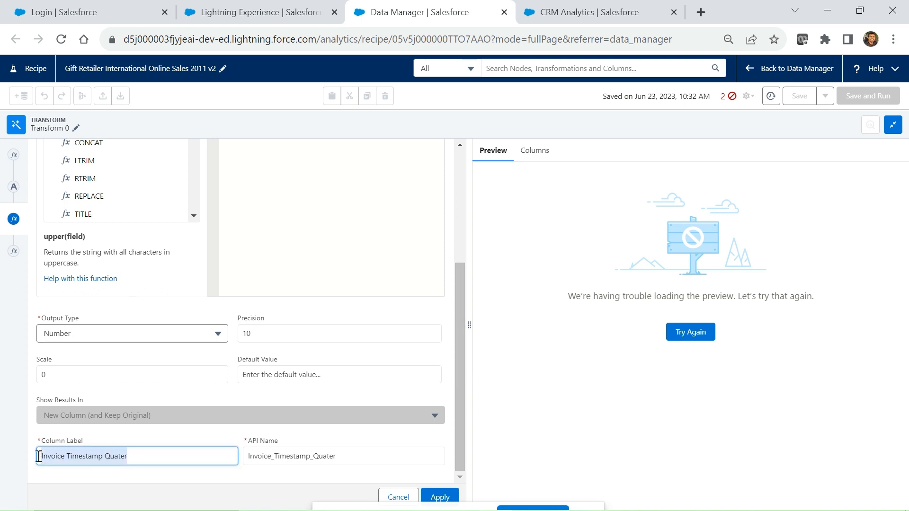
# Exit the expanded view, cancel editing of the quarter formula, and return to Transform 0's list of transformations
pyautogui.click(394, 496)
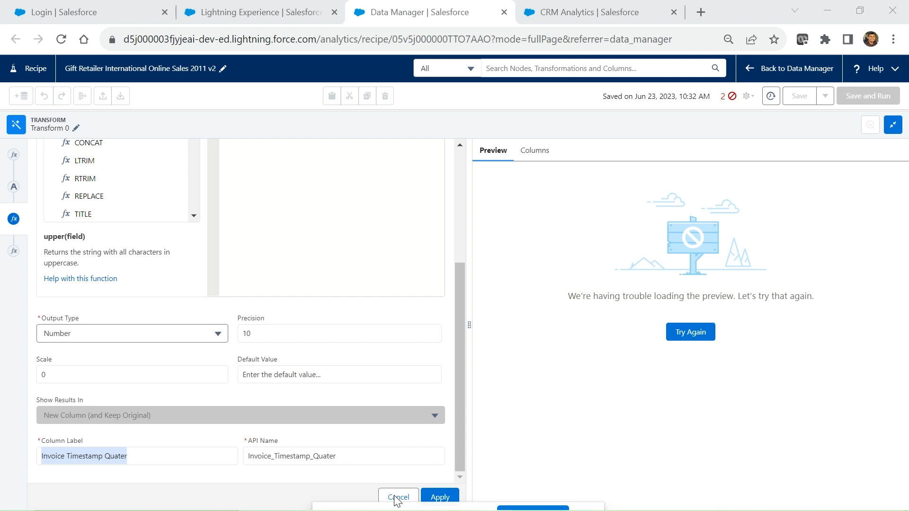
pyautogui.click(893, 125)
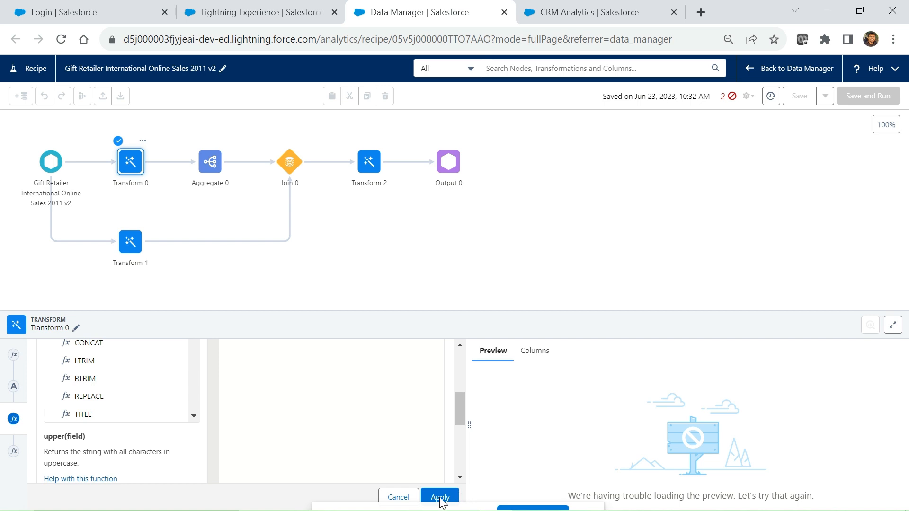
pyautogui.click(437, 497)
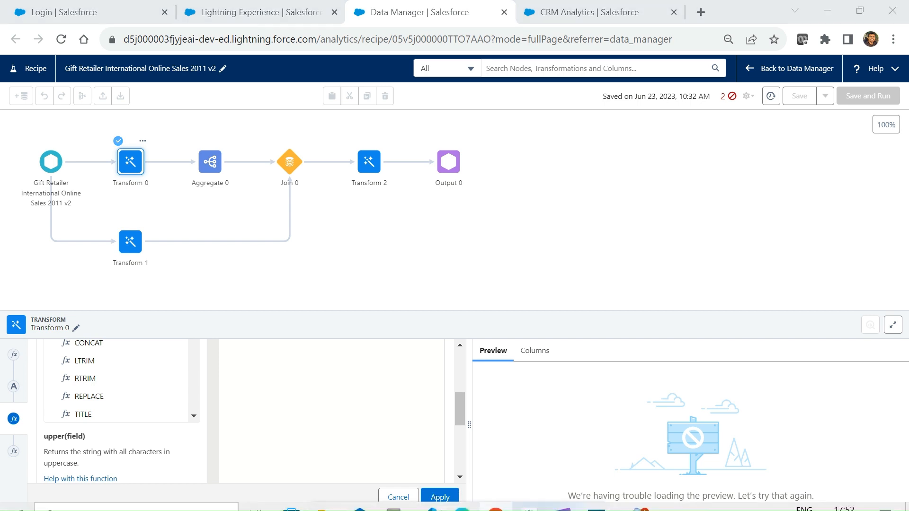
pyautogui.click(566, 395)
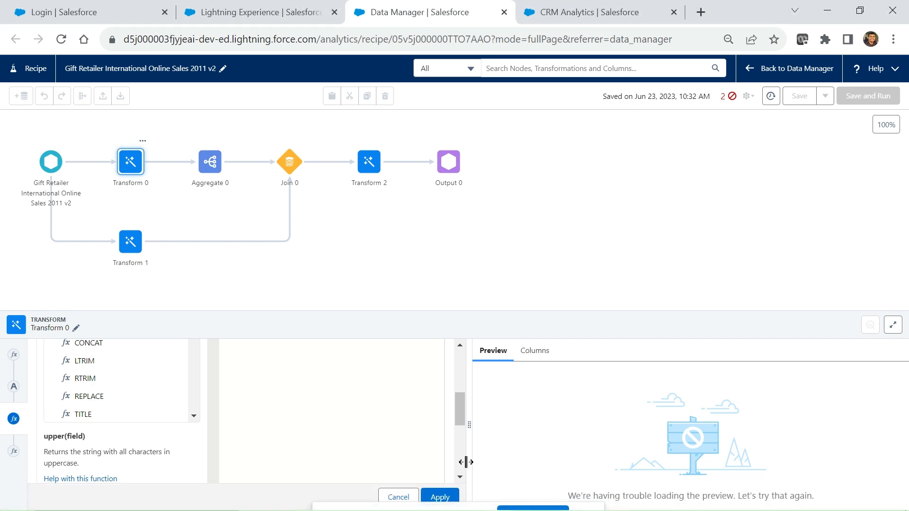
pyautogui.moveTo(456, 507); pyautogui.dragTo(786, 434)
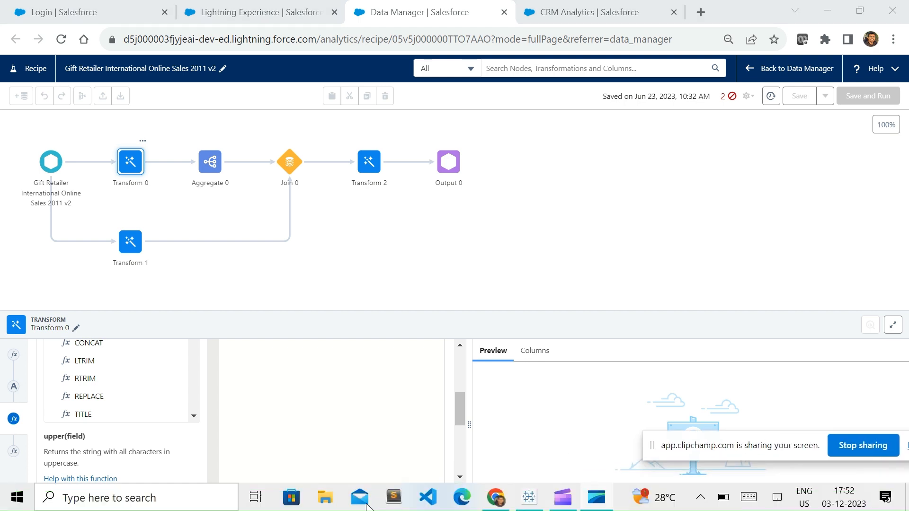
pyautogui.click(395, 496)
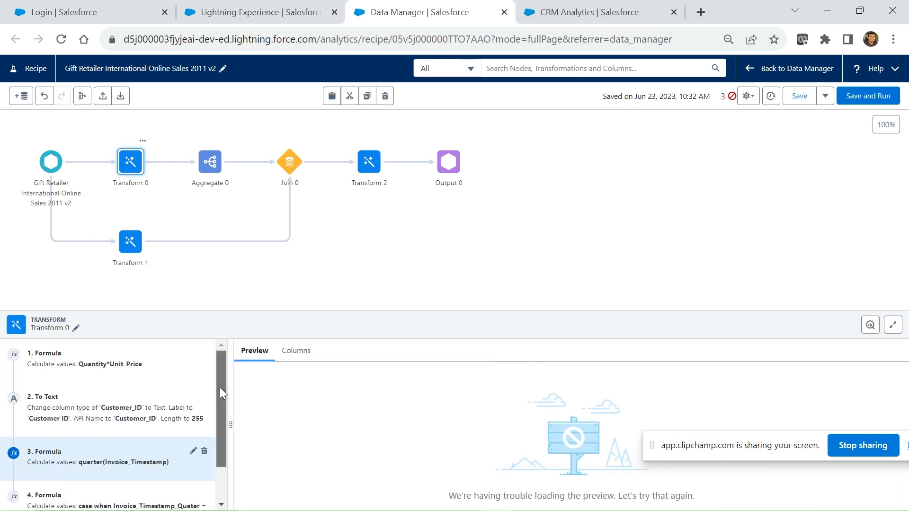
pyautogui.moveTo(219, 387); pyautogui.dragTo(225, 485)
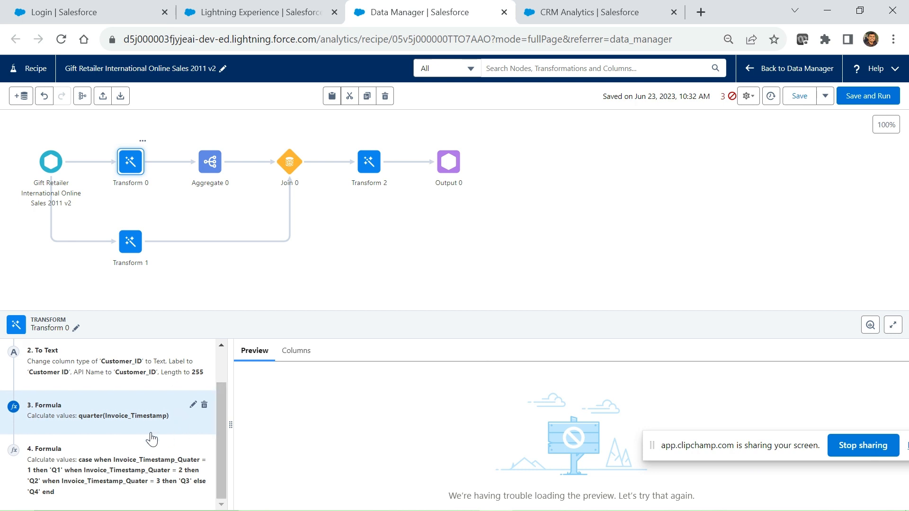
# Open Transform 0's case formula in an expanded editor and examine its Invoice_Timestamp_Quater = 1 condition and 'Q1' result
pyautogui.click(124, 473)
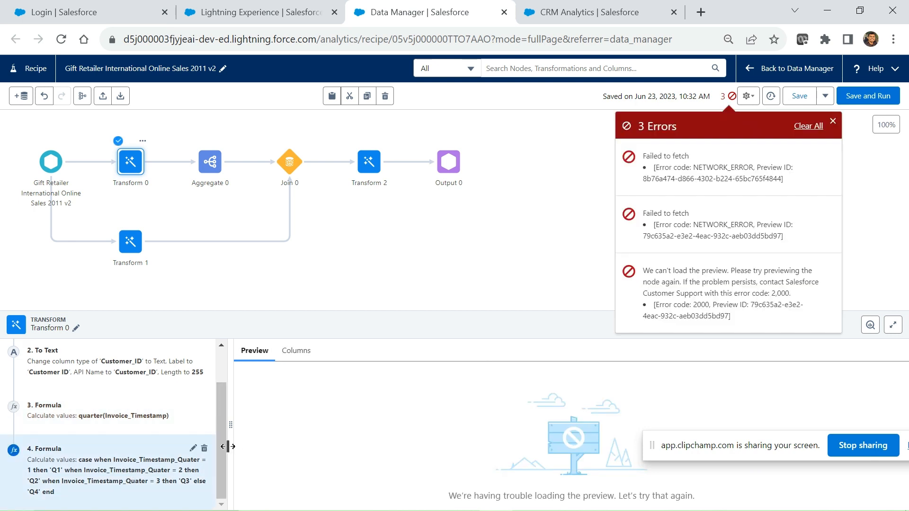
pyautogui.click(193, 449)
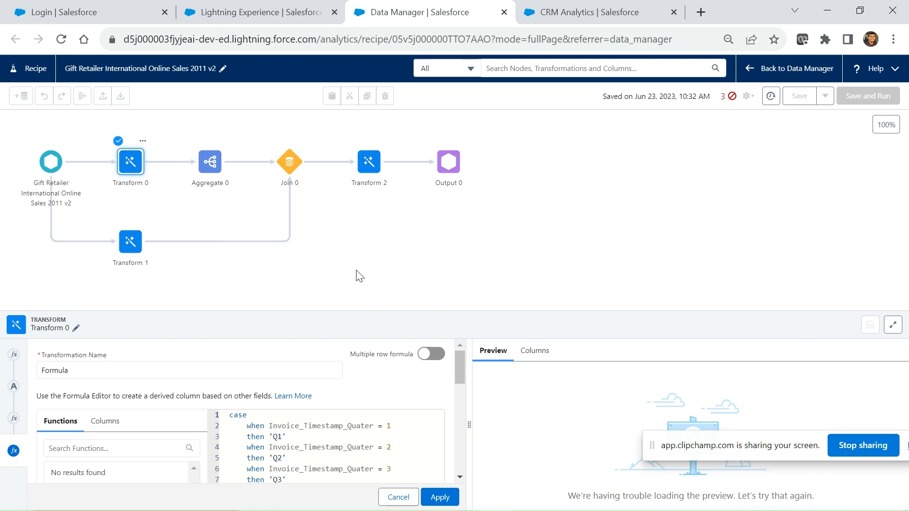
pyautogui.click(893, 325)
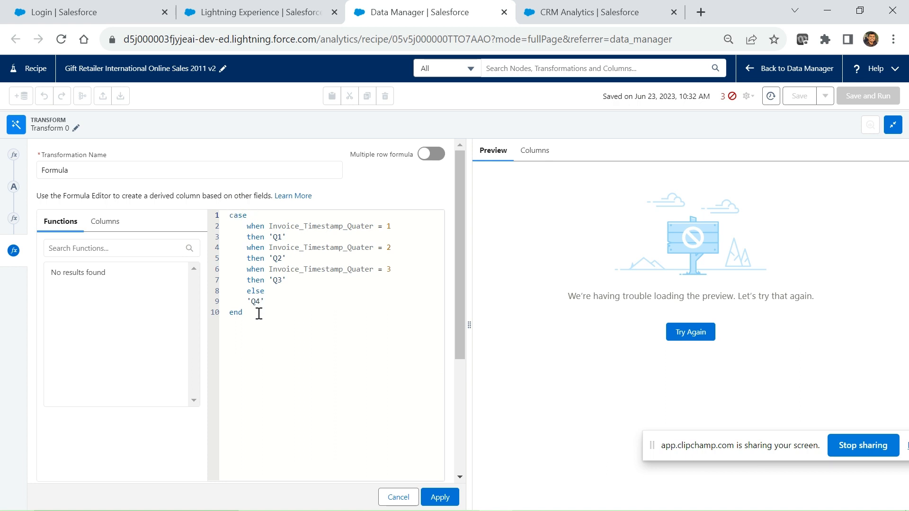
pyautogui.doubleClick(316, 225)
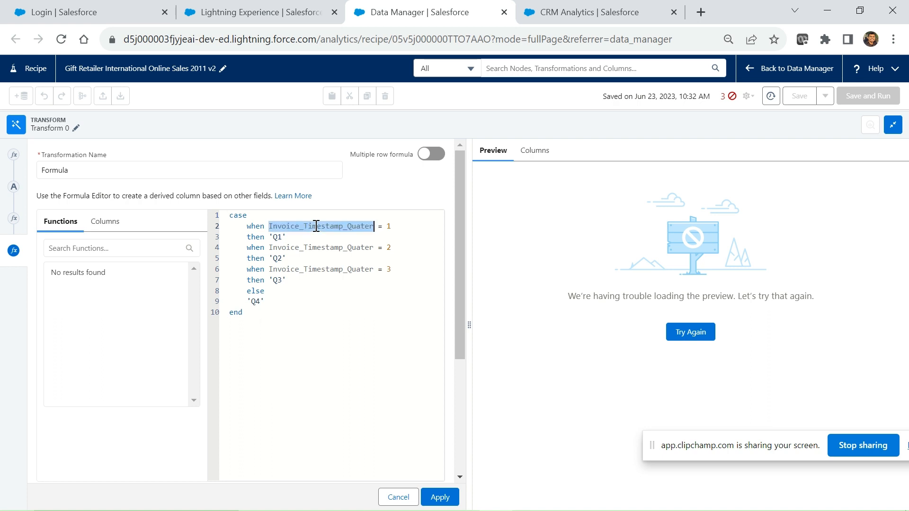
pyautogui.click(393, 226)
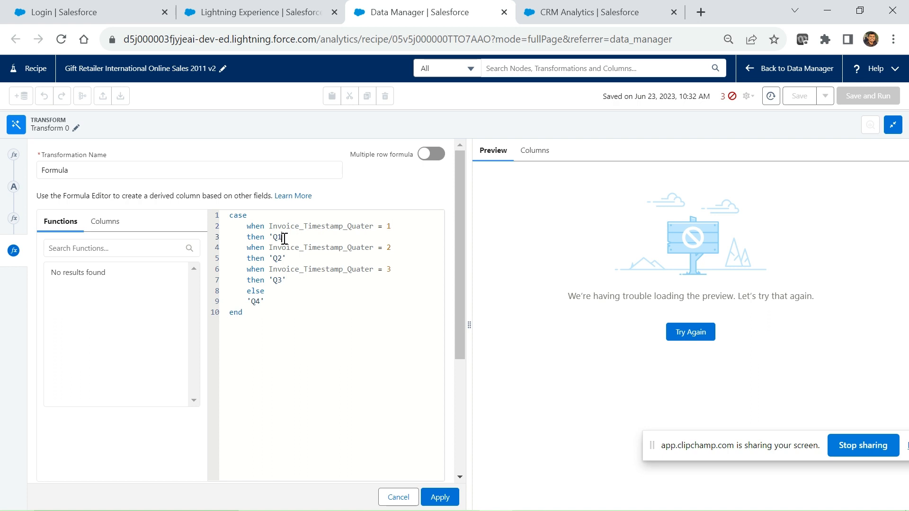
pyautogui.moveTo(283, 238); pyautogui.dragTo(269, 237)
# Review the case formula's output settings, highlight its column label, then cancel editing and dismiss the error list
pyautogui.click(460, 270)
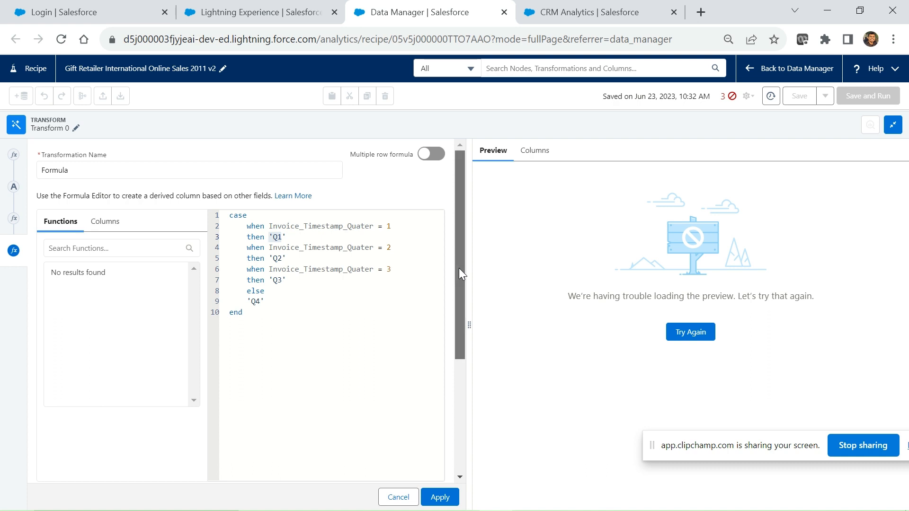
pyautogui.moveTo(458, 274); pyautogui.dragTo(472, 420)
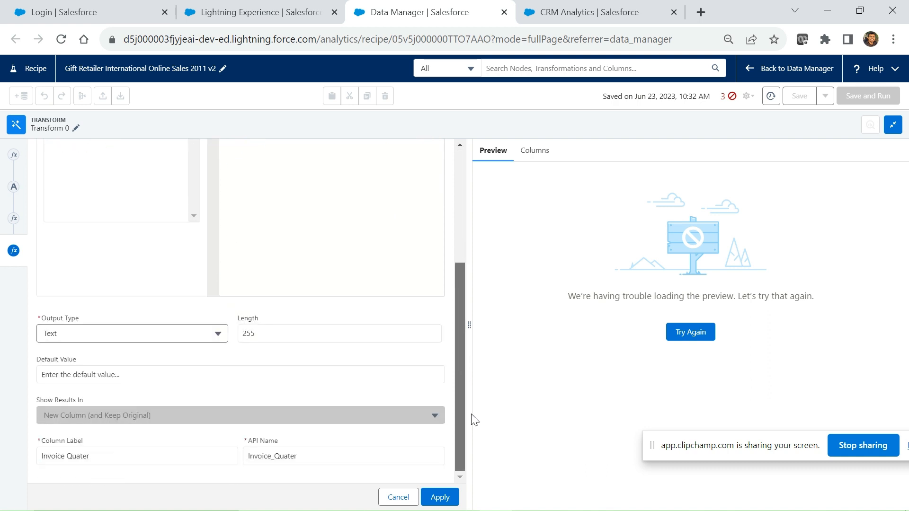
pyautogui.click(99, 456)
pyautogui.moveTo(111, 456); pyautogui.dragTo(18, 456)
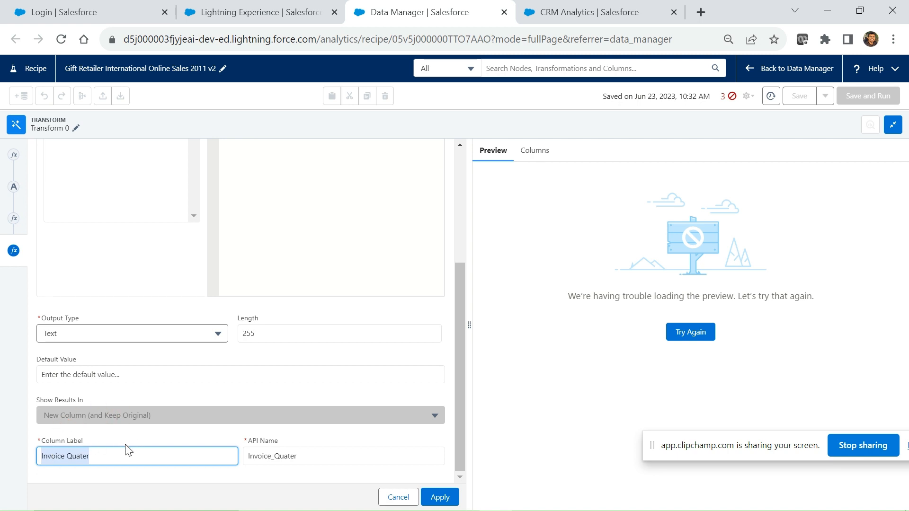
pyautogui.click(397, 499)
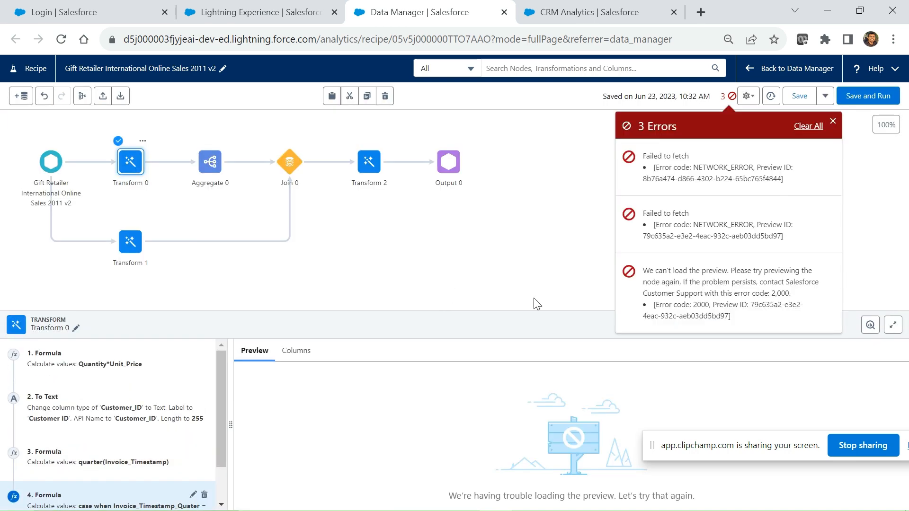
pyautogui.click(833, 122)
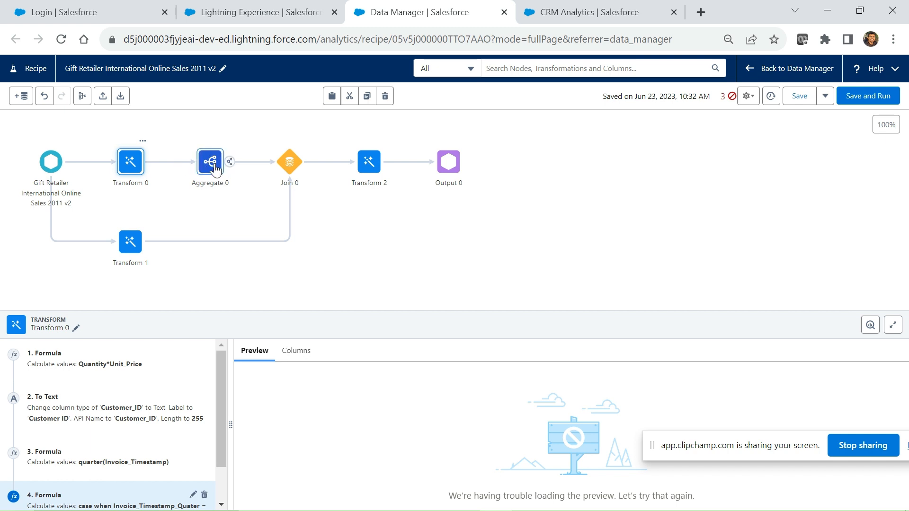
# Compare the transformation lists of Transform 1 and Transform 0, returning to Transform 1
pyautogui.click(135, 247)
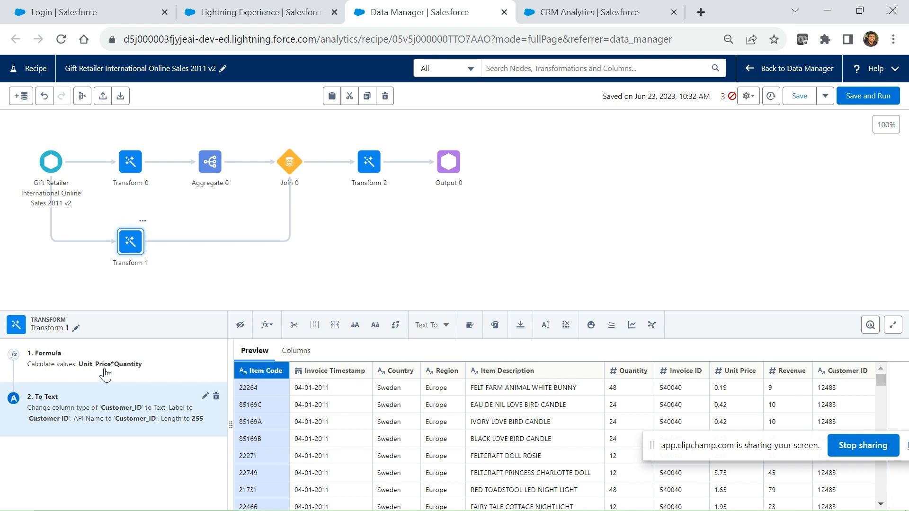
pyautogui.click(138, 175)
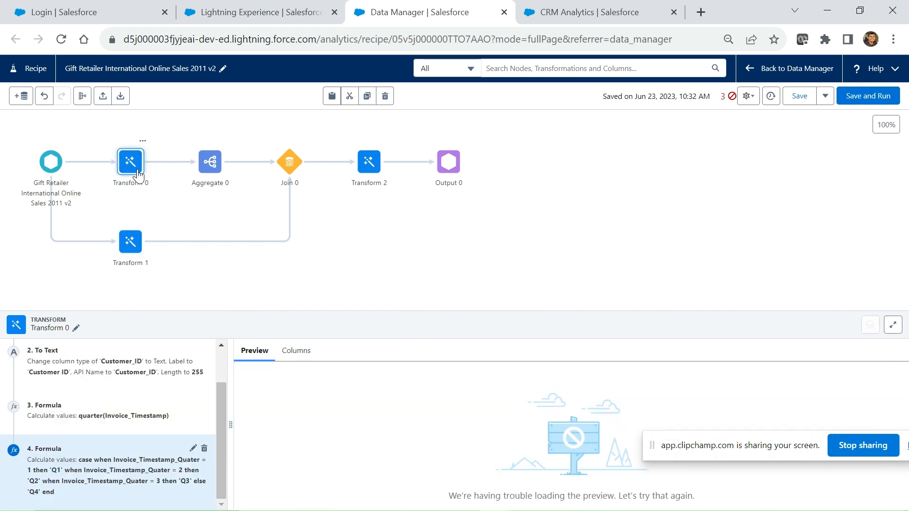
pyautogui.click(133, 244)
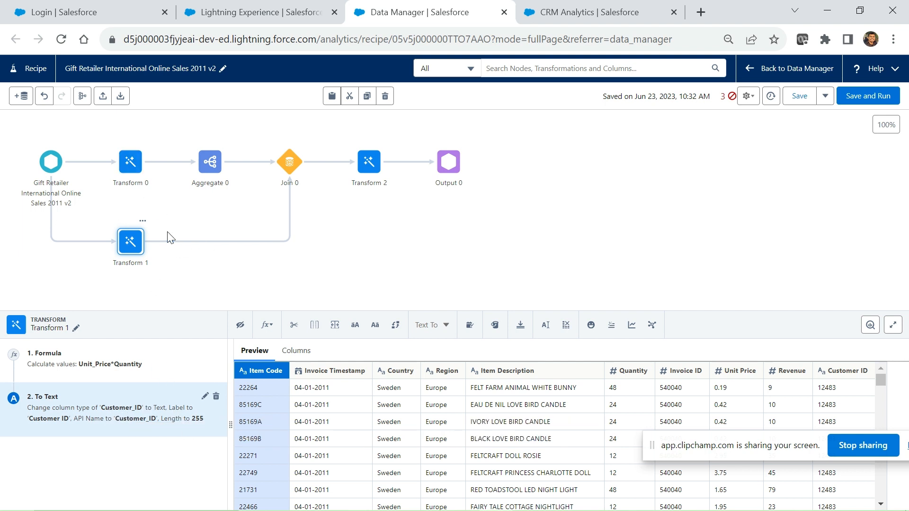
# Open Aggregate 0 in the expanded view and inspect its Customer ID grouping and the Minimum function on Invoice Timestamp Quater
pyautogui.click(210, 164)
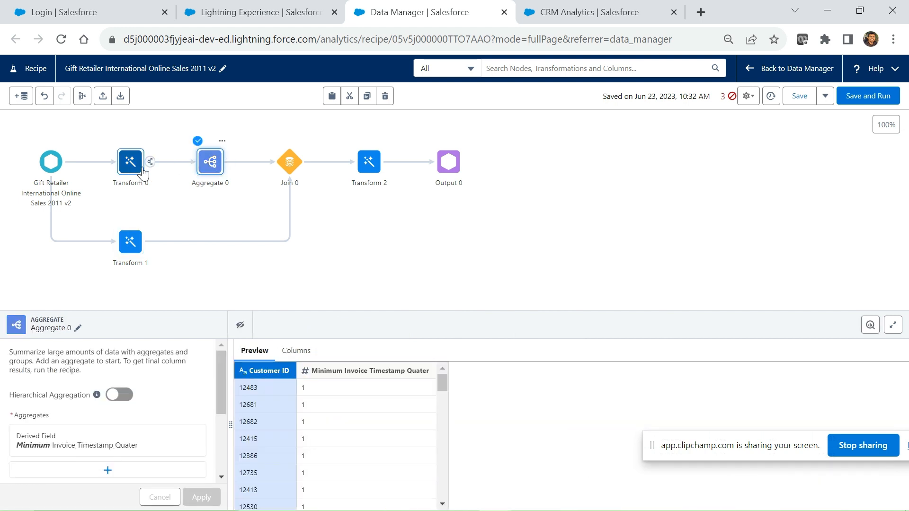
pyautogui.click(213, 171)
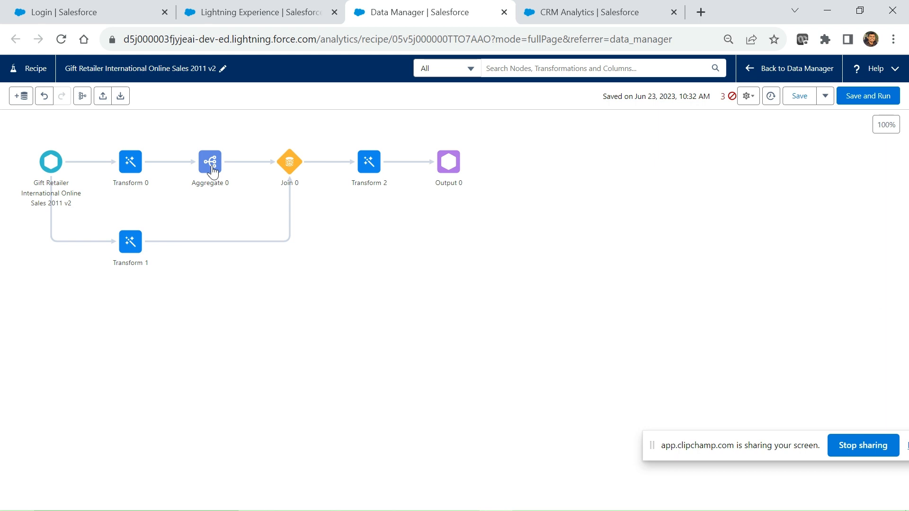
pyautogui.click(212, 171)
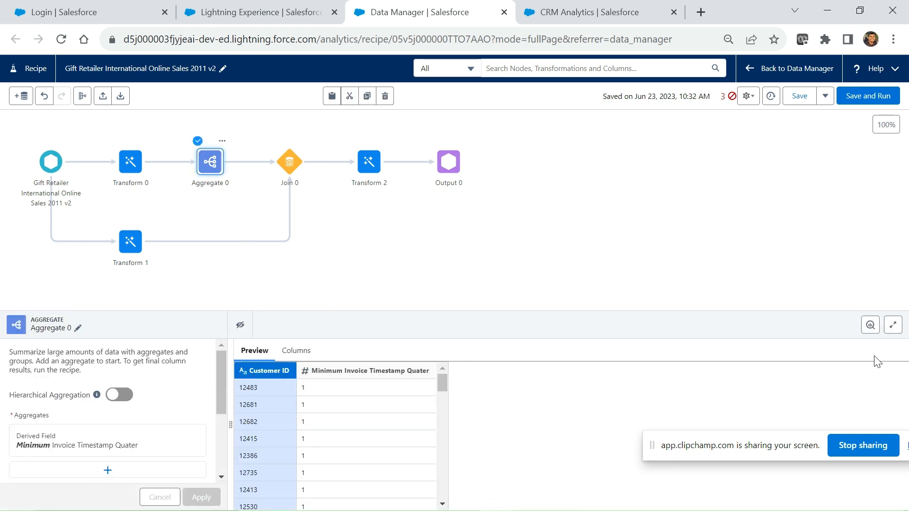
pyautogui.click(893, 325)
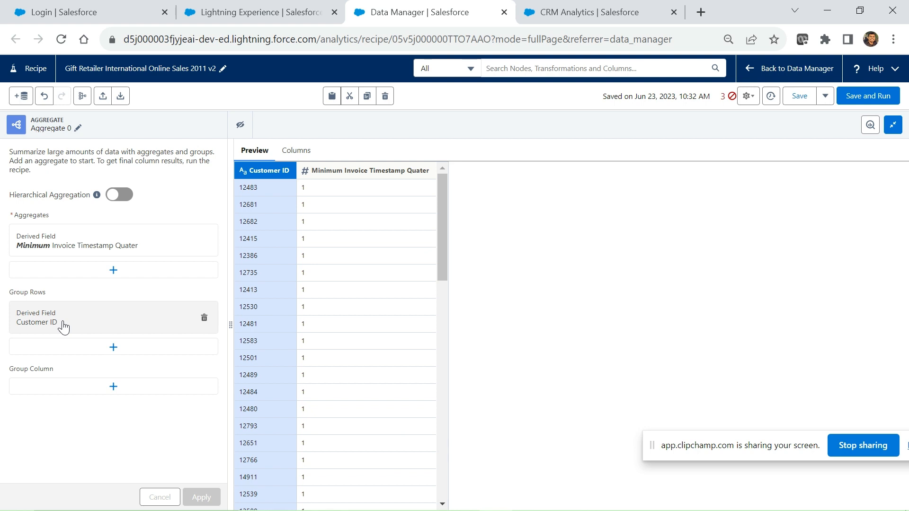
pyautogui.click(61, 251)
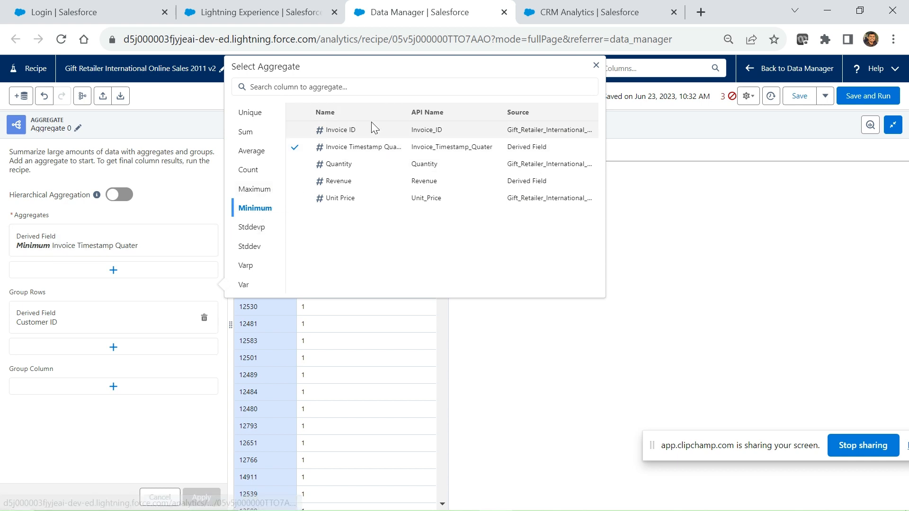
pyautogui.click(596, 67)
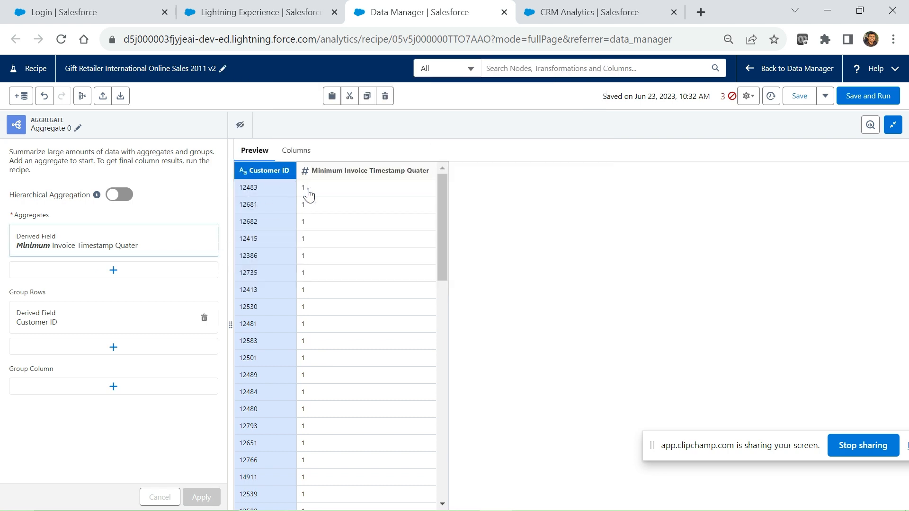
# Examine the Customer ID and Minimum Invoice Timestamp Quater columns in Aggregate 0's preview, then exit the expanded view
pyautogui.click(337, 195)
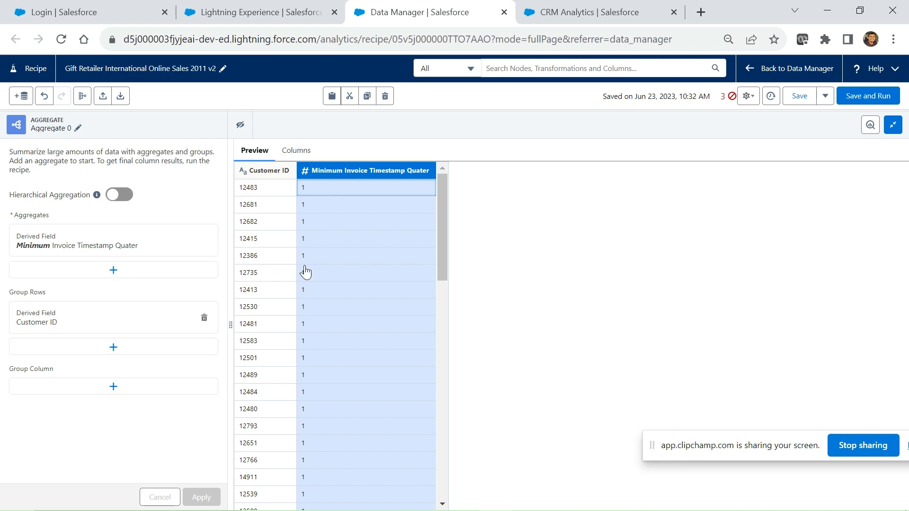
pyautogui.click(260, 209)
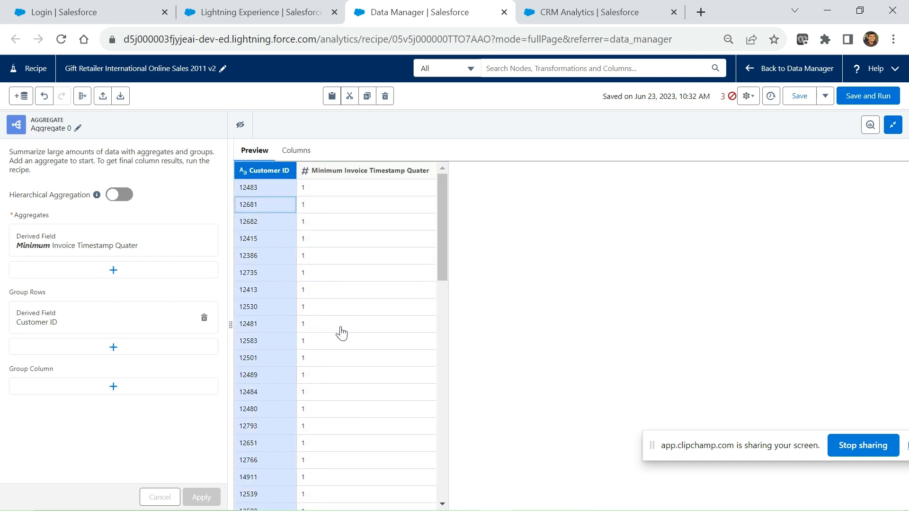
pyautogui.click(348, 290)
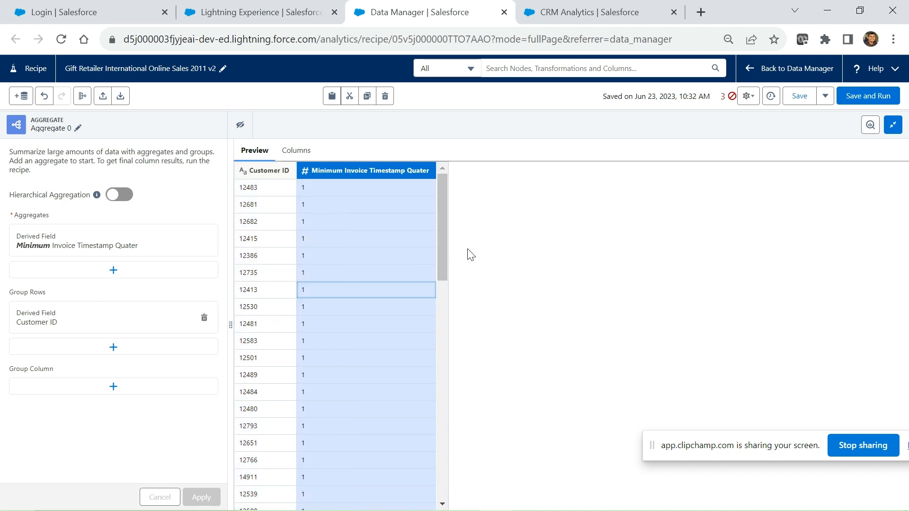
pyautogui.moveTo(444, 254)
pyautogui.mouseDown()
pyautogui.moveTo(457, 504)
pyautogui.moveTo(431, 242)
pyautogui.mouseUp()
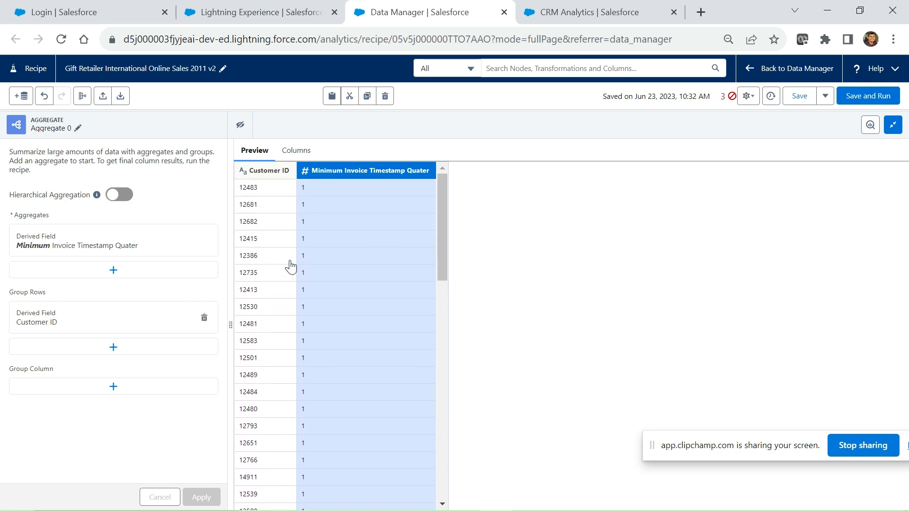
pyautogui.click(257, 189)
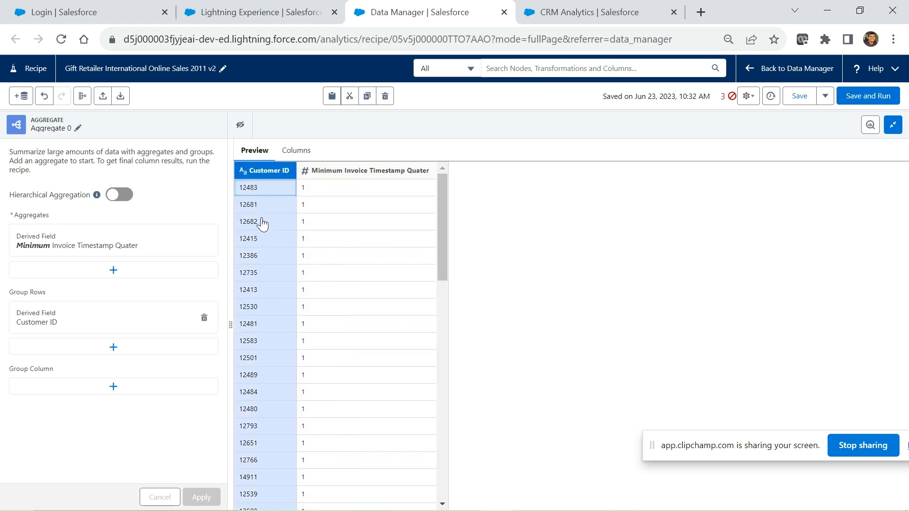
pyautogui.click(320, 229)
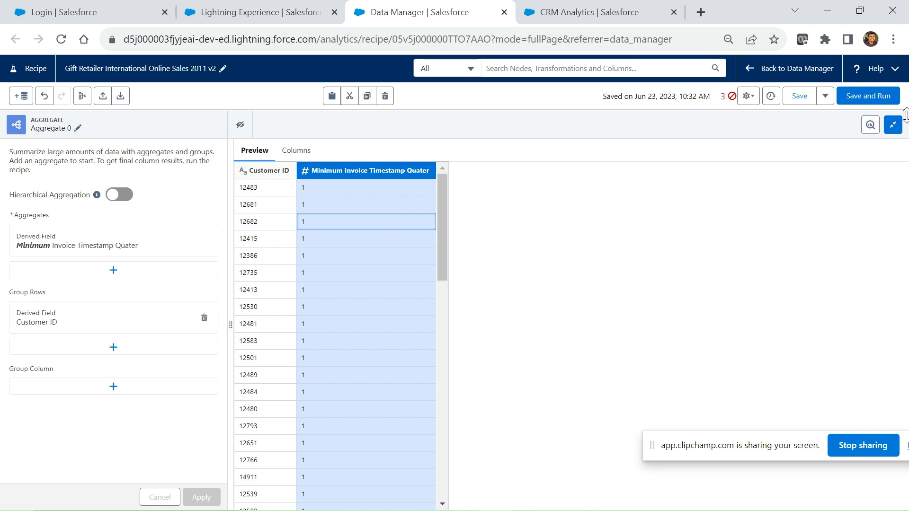
pyautogui.click(893, 125)
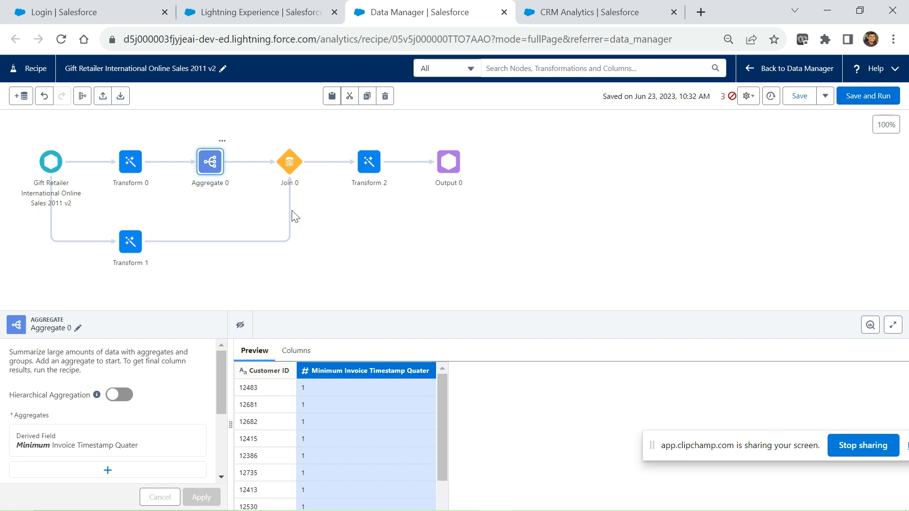
# View Join 0 and review the previews of its two source nodes, Aggregate 0 and Transform 1
pyautogui.click(290, 169)
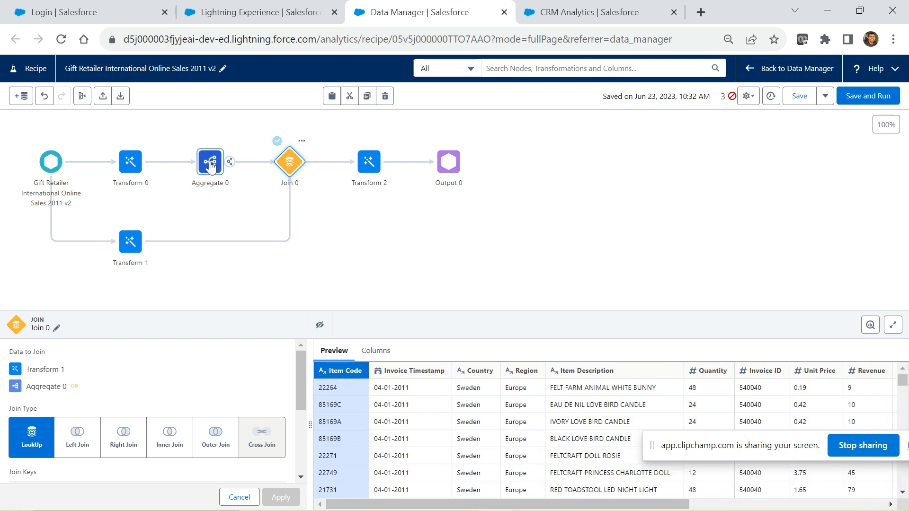
pyautogui.click(211, 168)
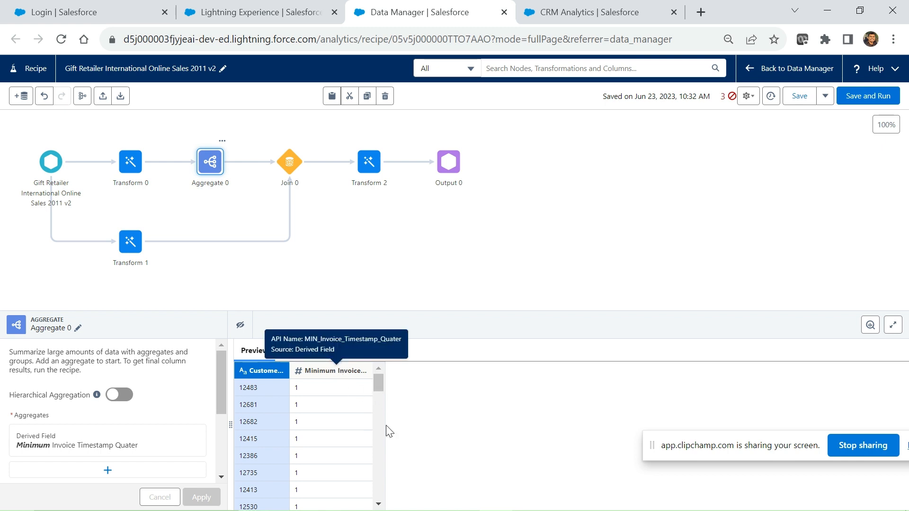
pyautogui.moveTo(377, 379); pyautogui.dragTo(377, 345)
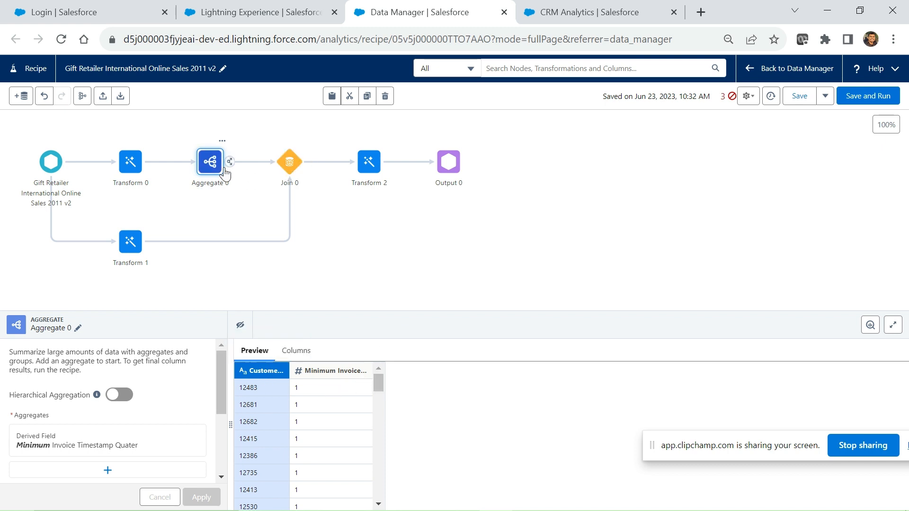
pyautogui.click(133, 245)
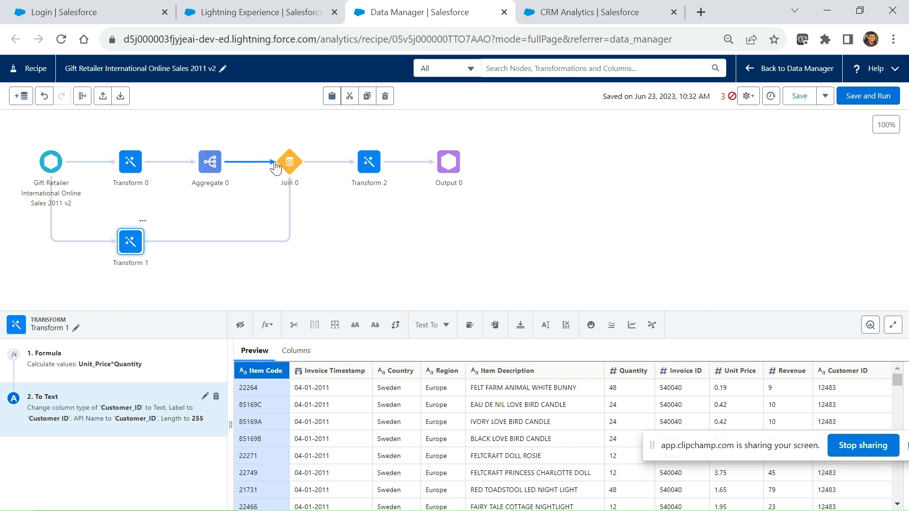
# Open Join 0 with an enlarged details area and review its source nodes, LookUp join type and Customer ID join keys
pyautogui.click(287, 170)
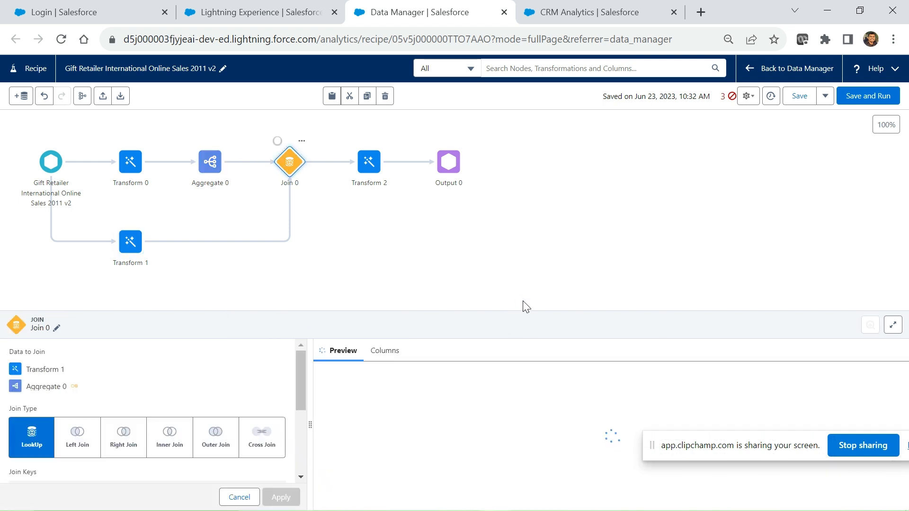
pyautogui.moveTo(525, 313); pyautogui.dragTo(532, 225)
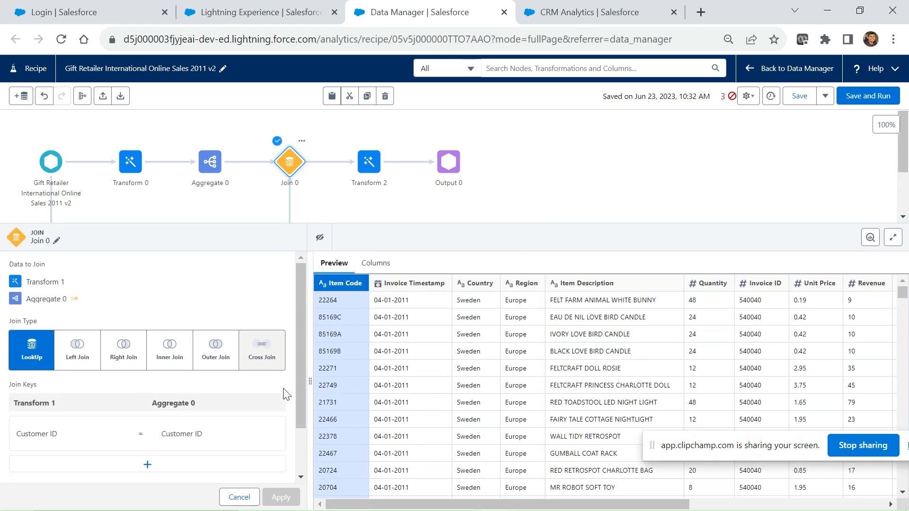
pyautogui.moveTo(300, 388); pyautogui.dragTo(302, 427)
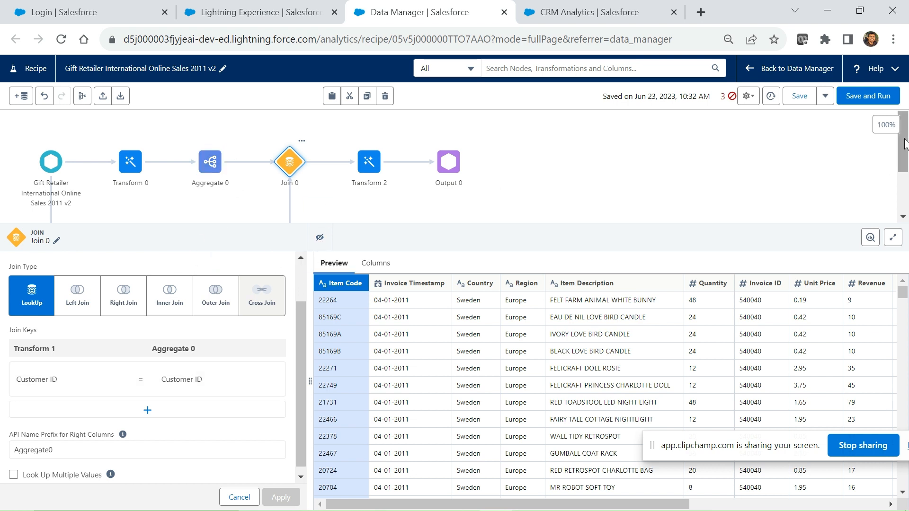
pyautogui.moveTo(905, 145); pyautogui.dragTo(905, 168)
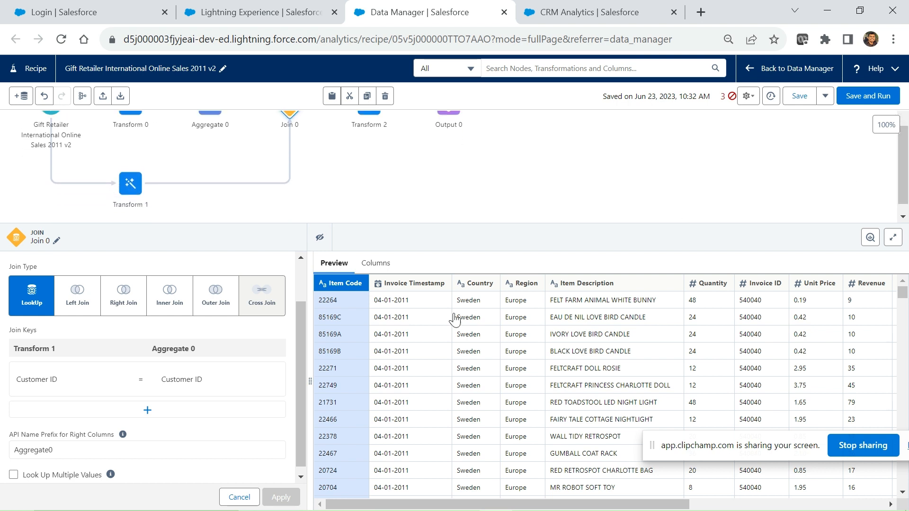
pyautogui.moveTo(305, 376); pyautogui.dragTo(306, 292)
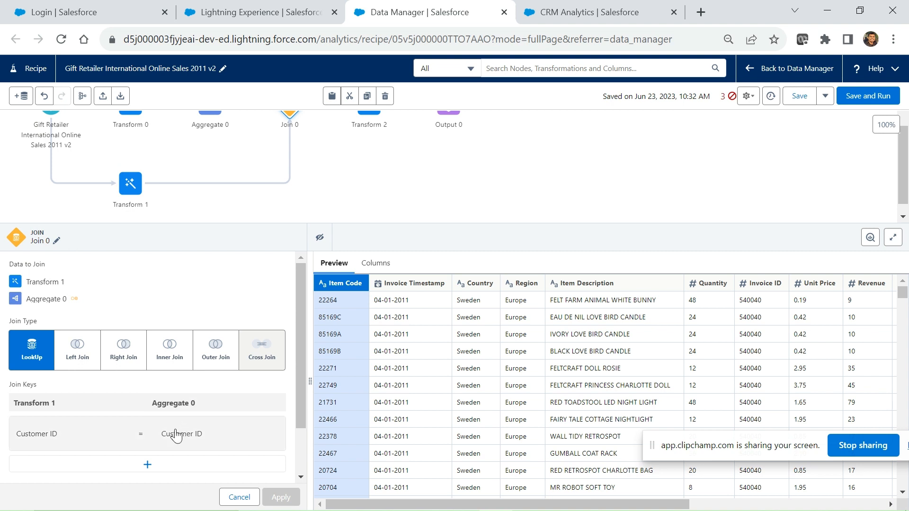
# Examine Join 0's preview across all columns, including both Customer ID columns and Minimum Invoice Timestamp Quater
pyautogui.click(292, 120)
pyautogui.click(290, 163)
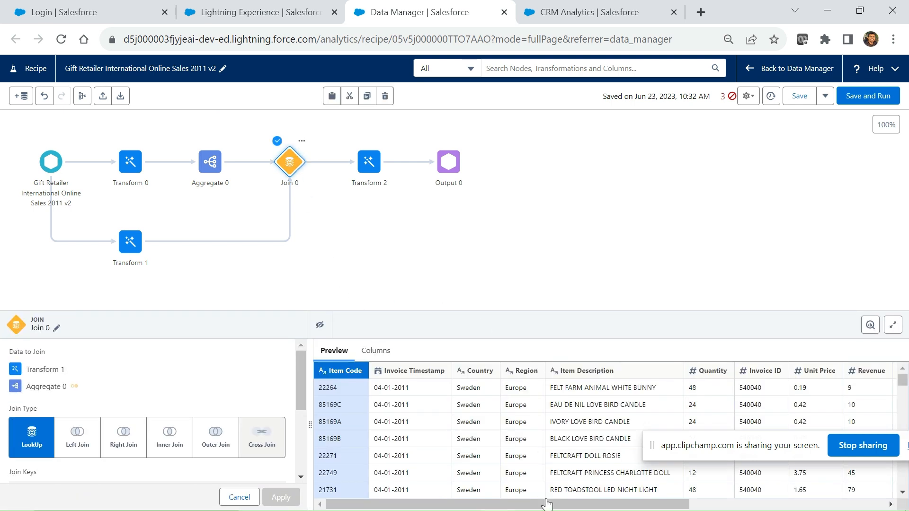
pyautogui.moveTo(766, 447); pyautogui.dragTo(755, 227)
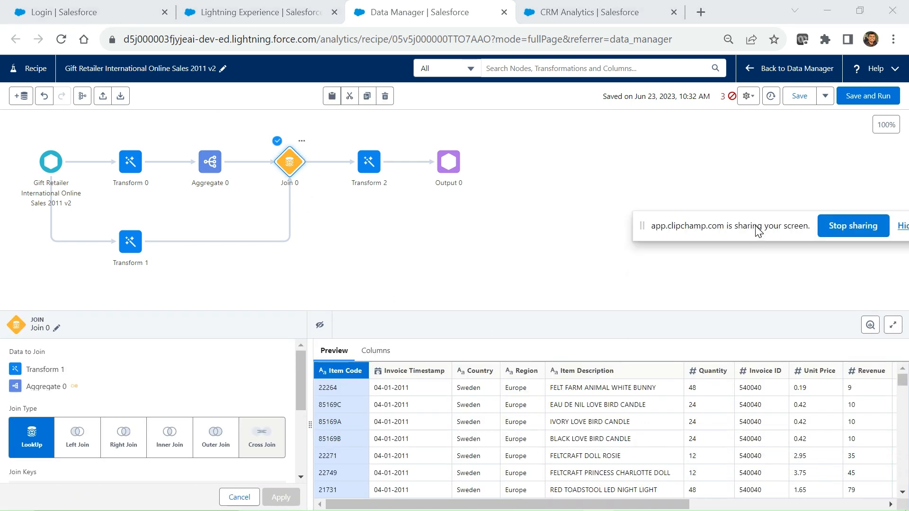
pyautogui.moveTo(636, 510)
pyautogui.moveTo(656, 506); pyautogui.dragTo(869, 485)
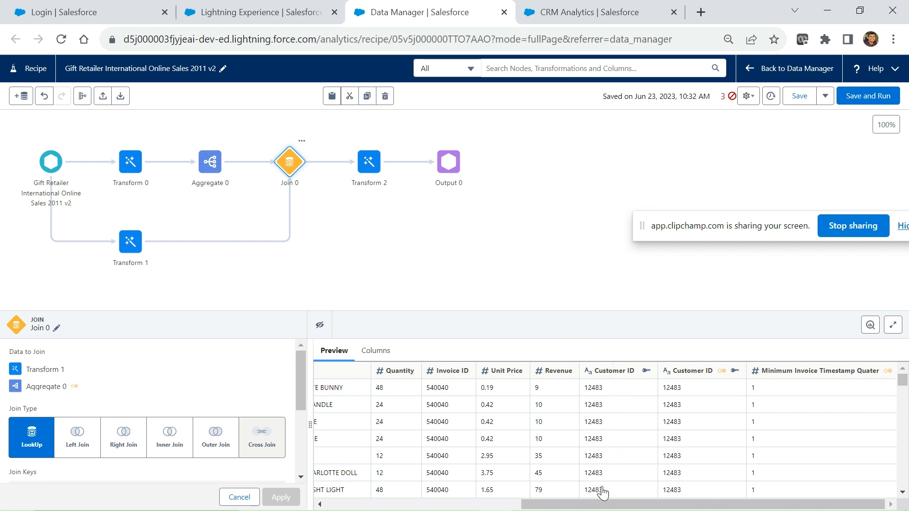
pyautogui.moveTo(604, 506); pyautogui.dragTo(408, 506)
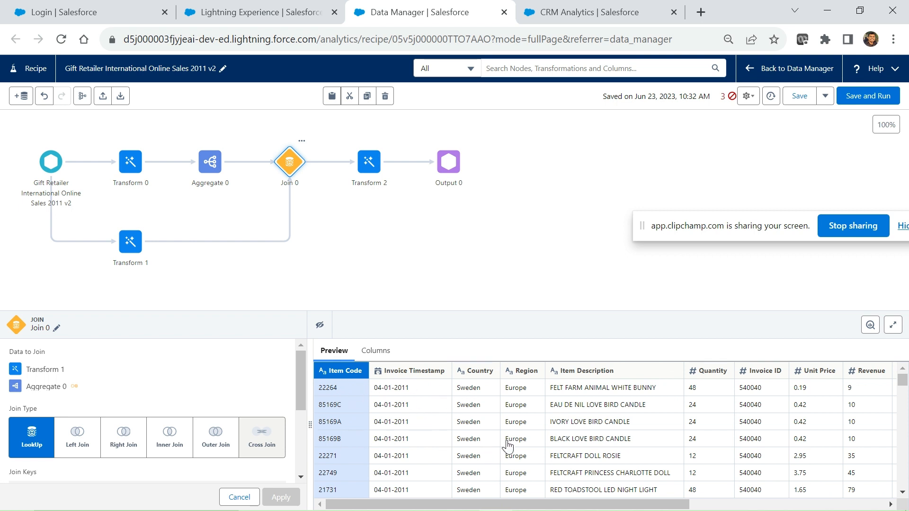
pyautogui.moveTo(592, 505); pyautogui.dragTo(720, 505)
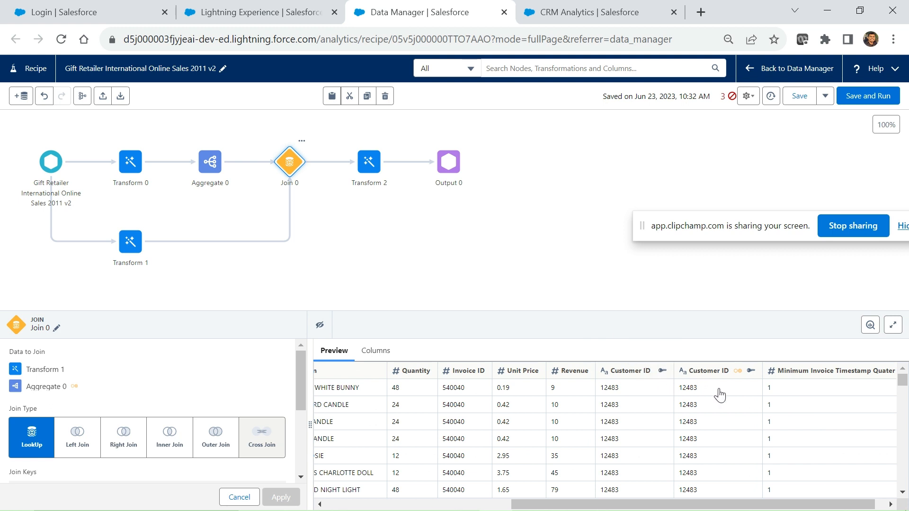
pyautogui.click(289, 163)
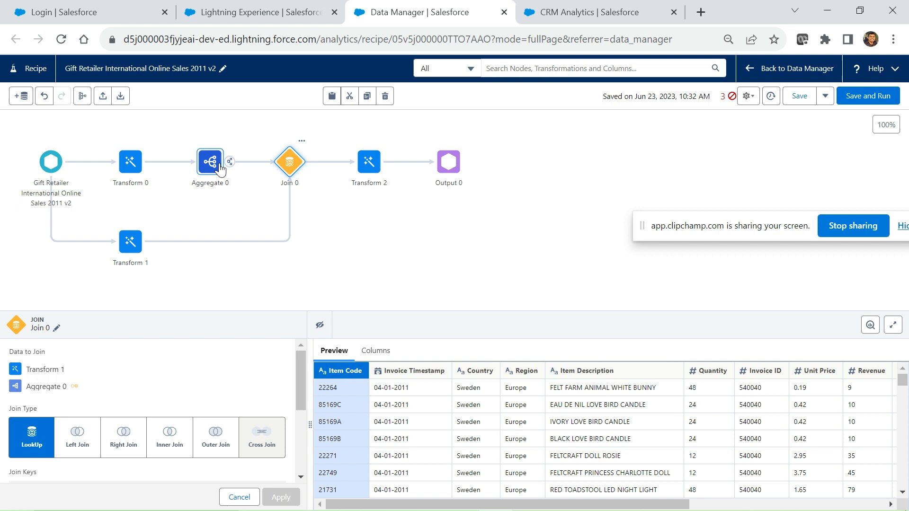
pyautogui.click(286, 166)
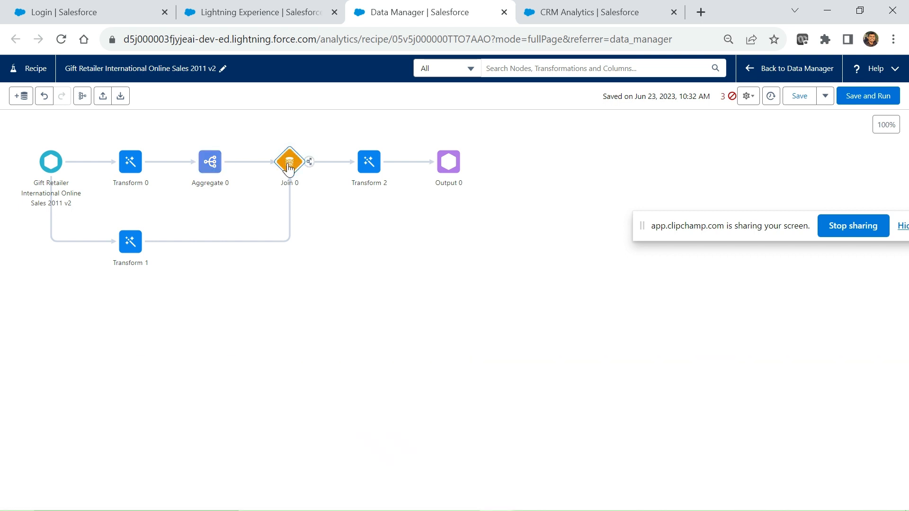
pyautogui.click(288, 165)
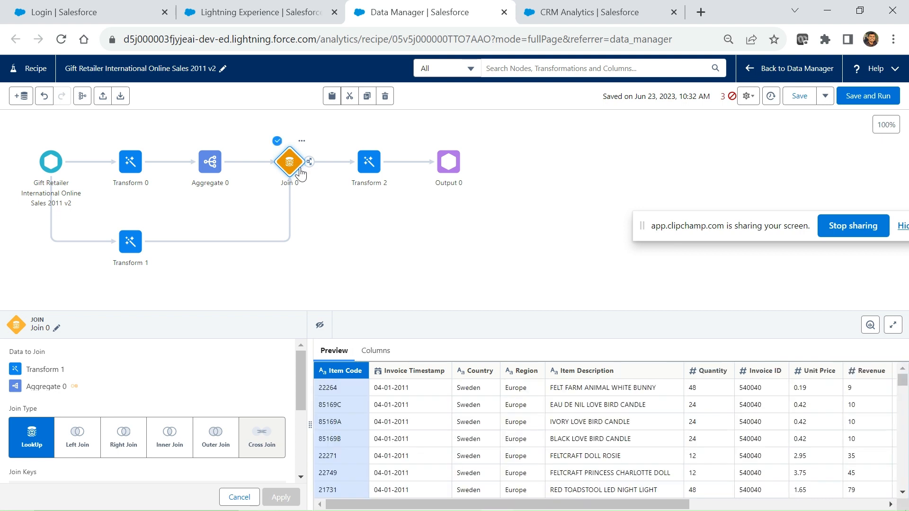
# Open the first formula of Transform 2 in the expanded editor view
pyautogui.click(369, 162)
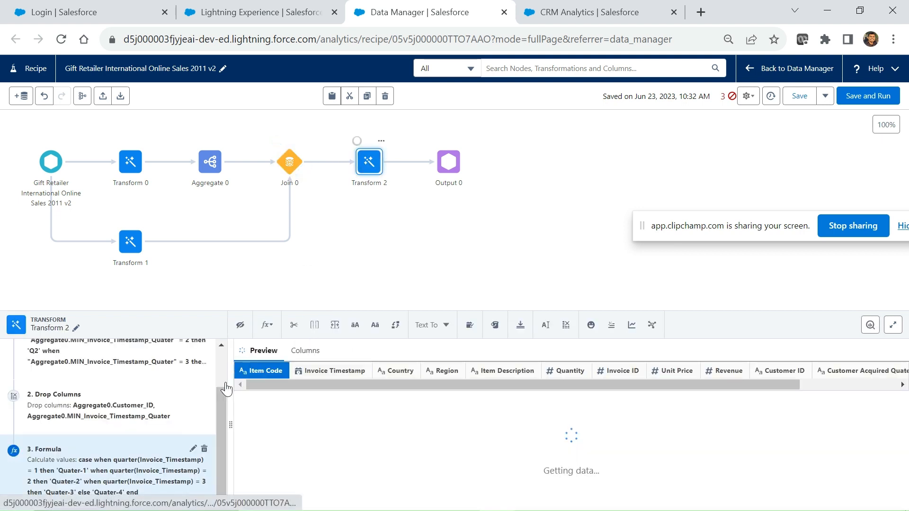
pyautogui.scroll(2, 220, 396)
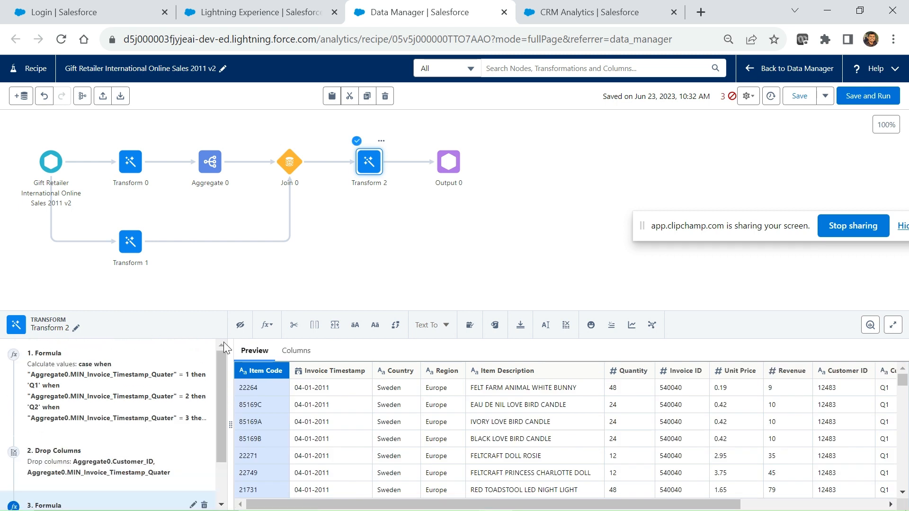
pyautogui.click(184, 367)
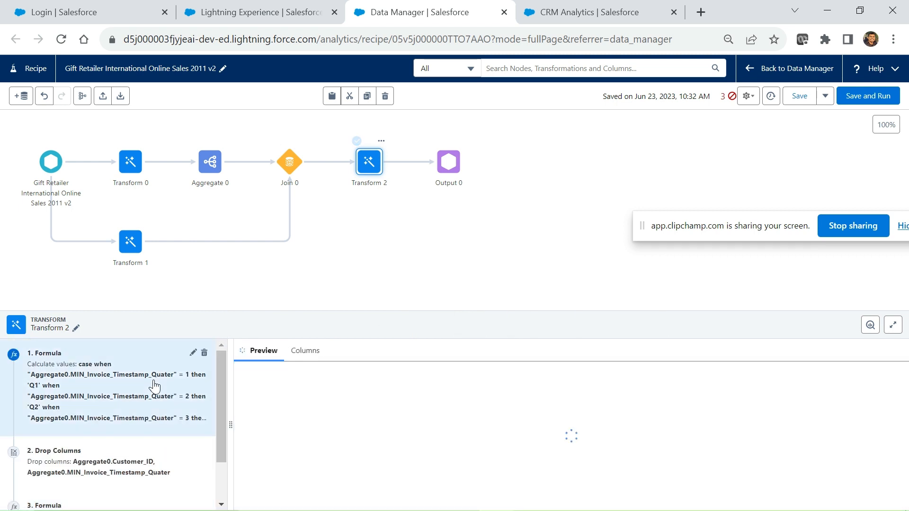
pyautogui.click(192, 354)
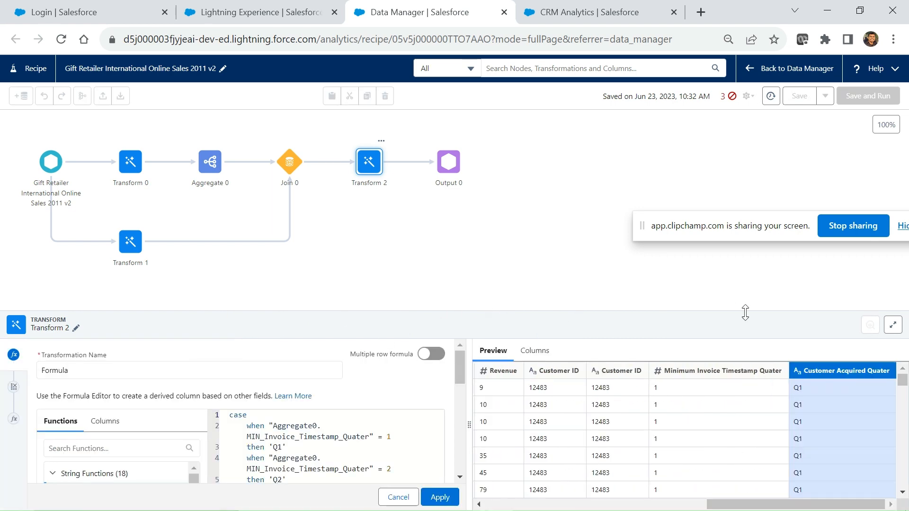
pyautogui.click(896, 327)
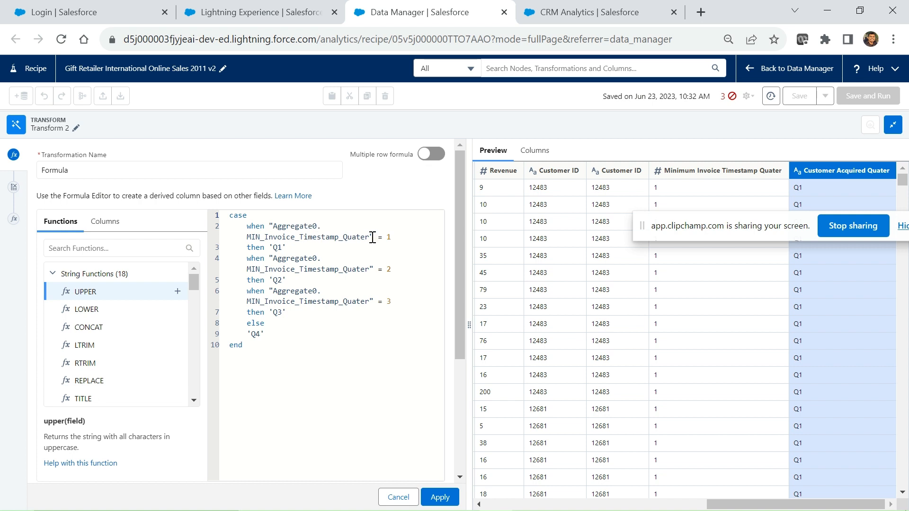
# Examine the case expression that maps Aggregate0.MIN_Invoice_Timestamp_Quater values to the labels Q1 through Q4
pyautogui.moveTo(372, 237); pyautogui.dragTo(261, 237)
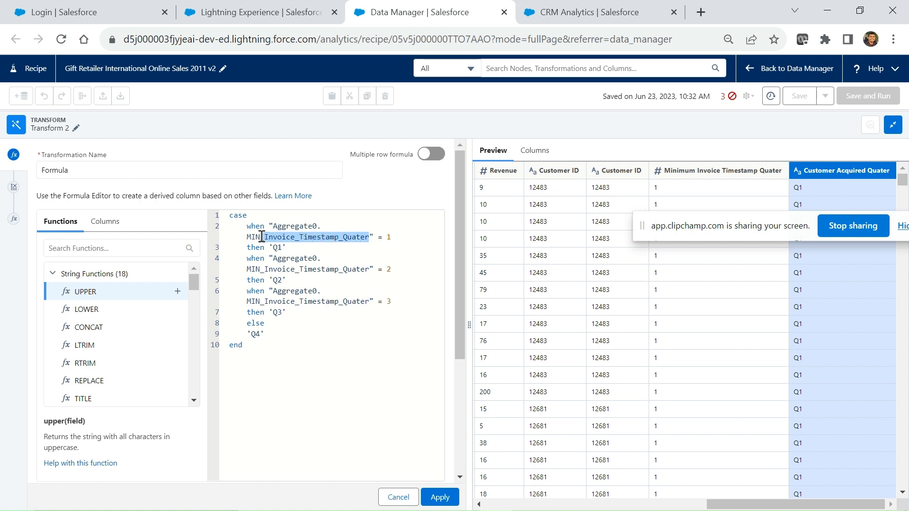
pyautogui.click(395, 238)
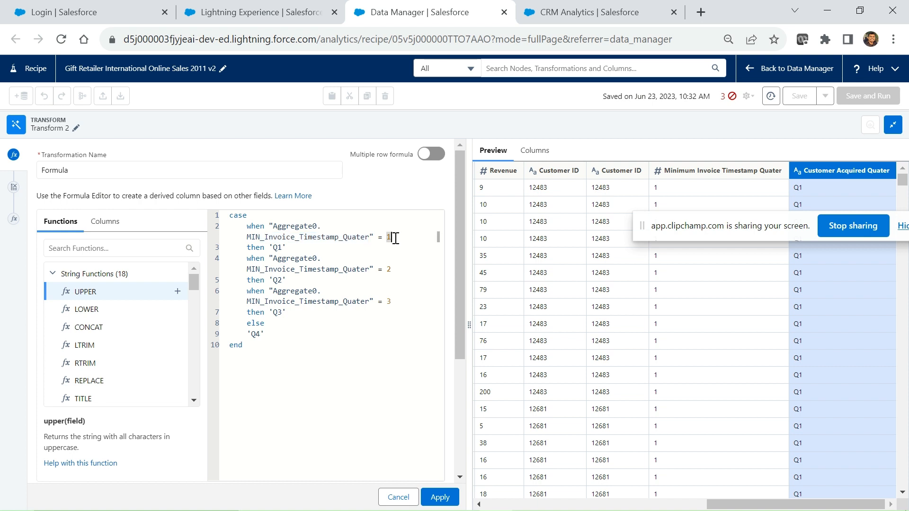
pyautogui.moveTo(287, 250); pyautogui.dragTo(269, 250)
pyautogui.moveTo(395, 269); pyautogui.dragTo(286, 258)
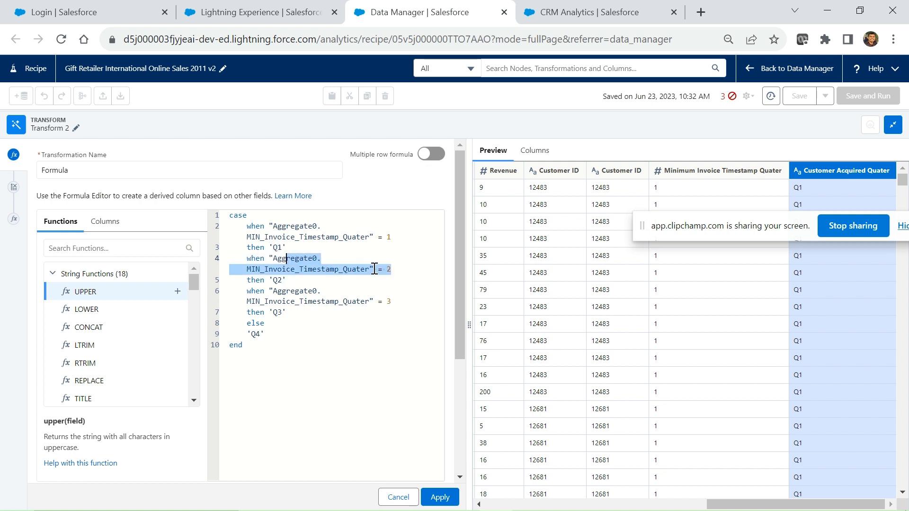
pyautogui.click(285, 282)
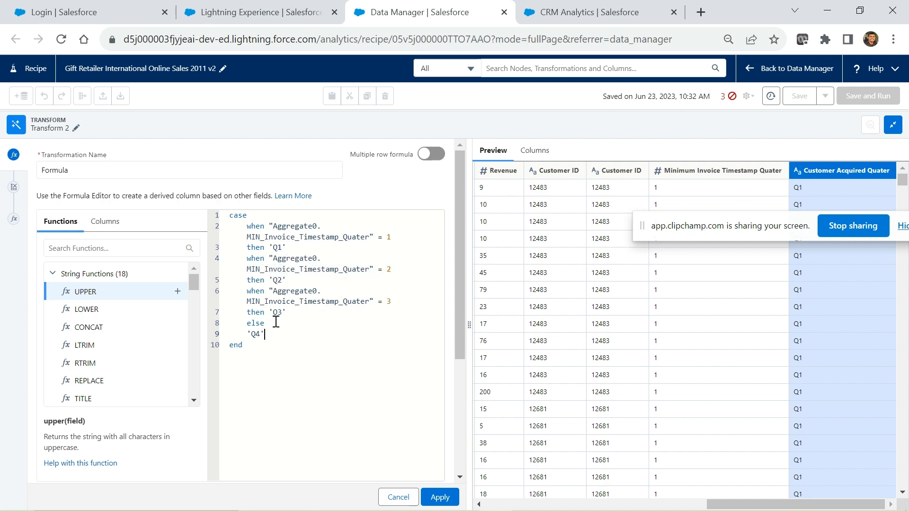
# Review the output type, length, column label and API name of the Customer Acquired Quater formula, then close it without changes
pyautogui.moveTo(459, 300); pyautogui.dragTo(470, 461)
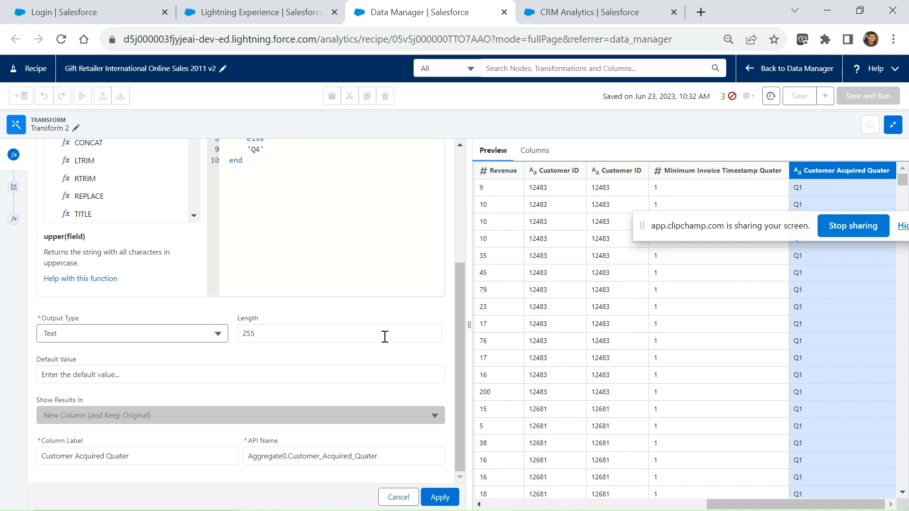
pyautogui.moveTo(459, 385); pyautogui.dragTo(453, 271)
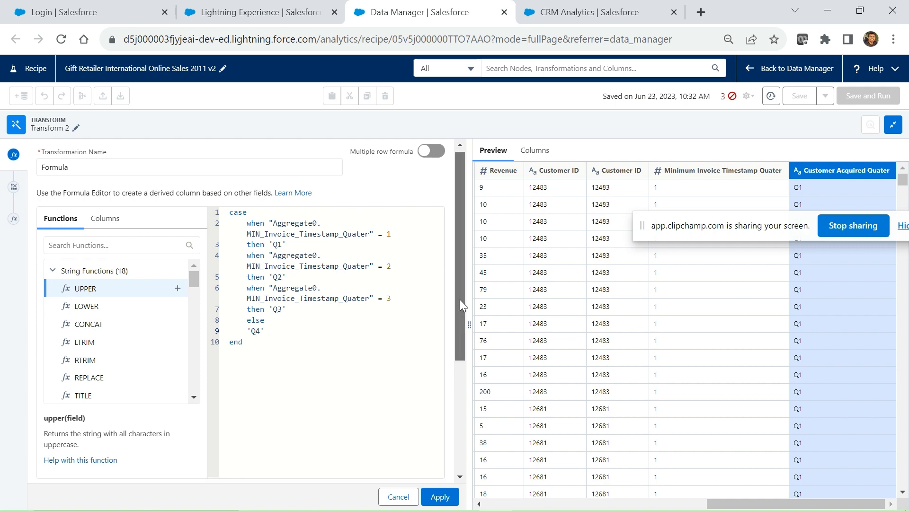
pyautogui.moveTo(459, 300); pyautogui.dragTo(459, 414)
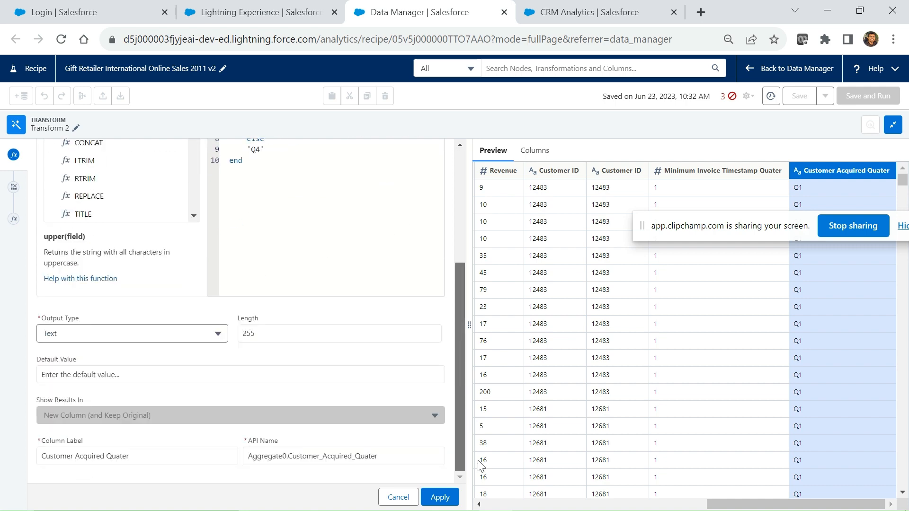
pyautogui.click(400, 498)
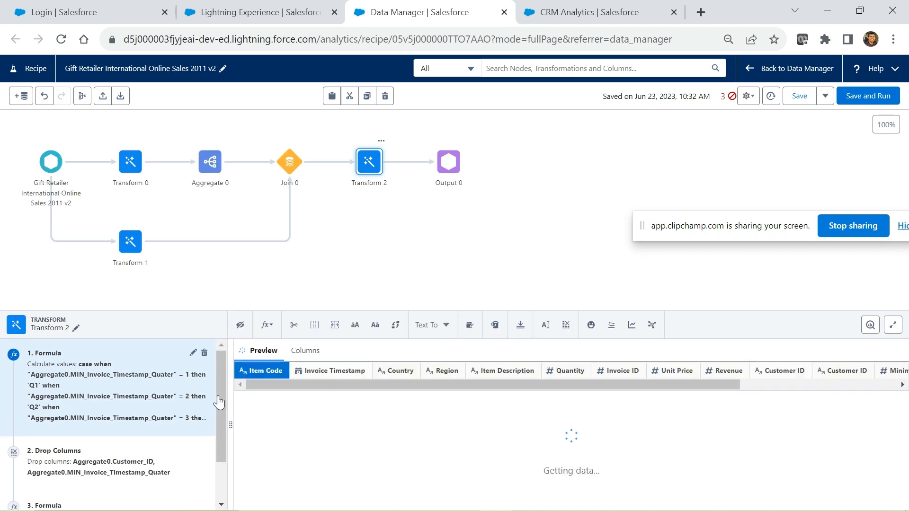
# Open Transform 2's third step, the Invoice_Timestamp quarter formula, in the expanded editor view
pyautogui.scroll(-1, 221, 405)
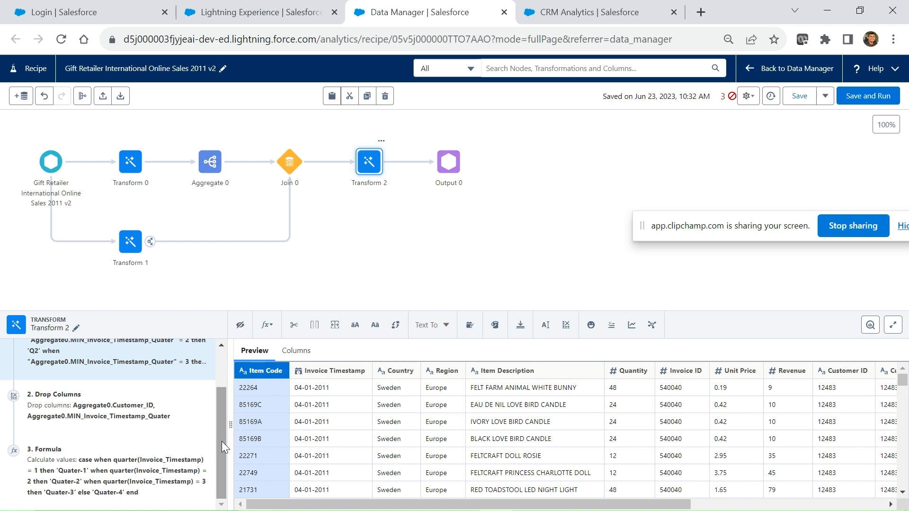
pyautogui.click(161, 486)
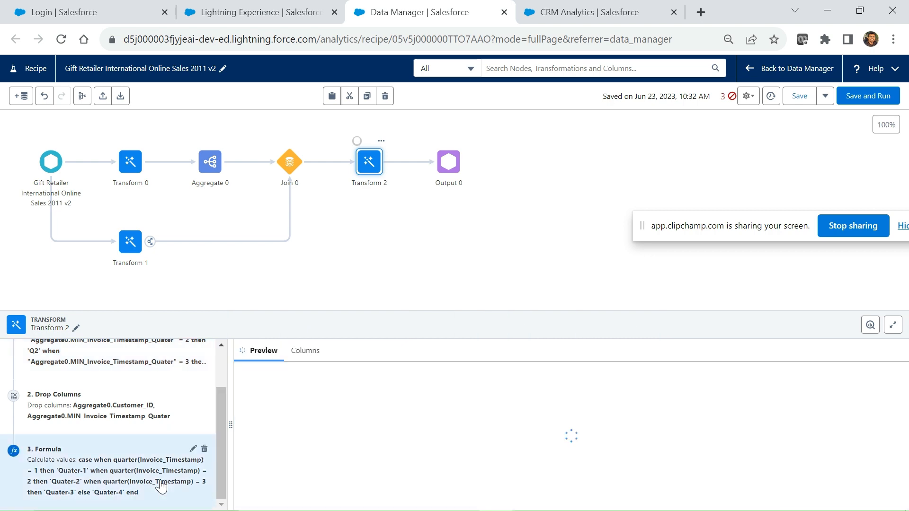
pyautogui.click(193, 448)
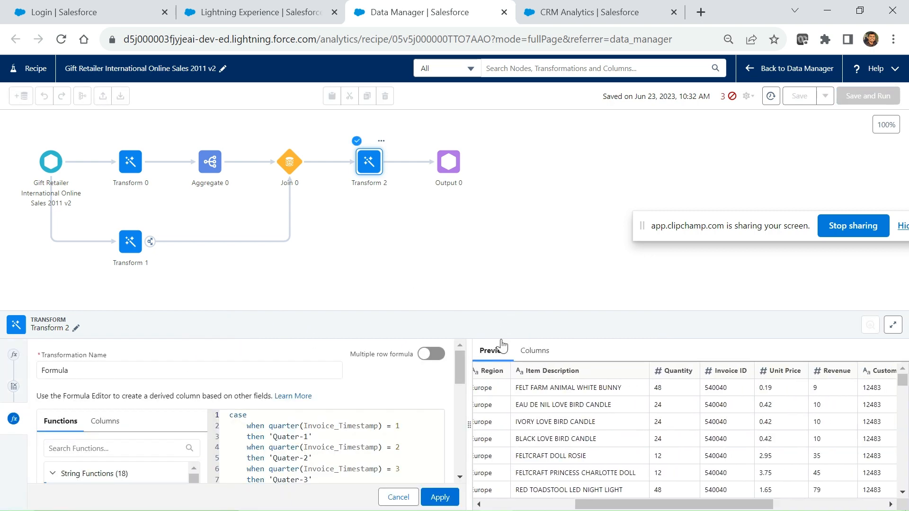
pyautogui.click(893, 328)
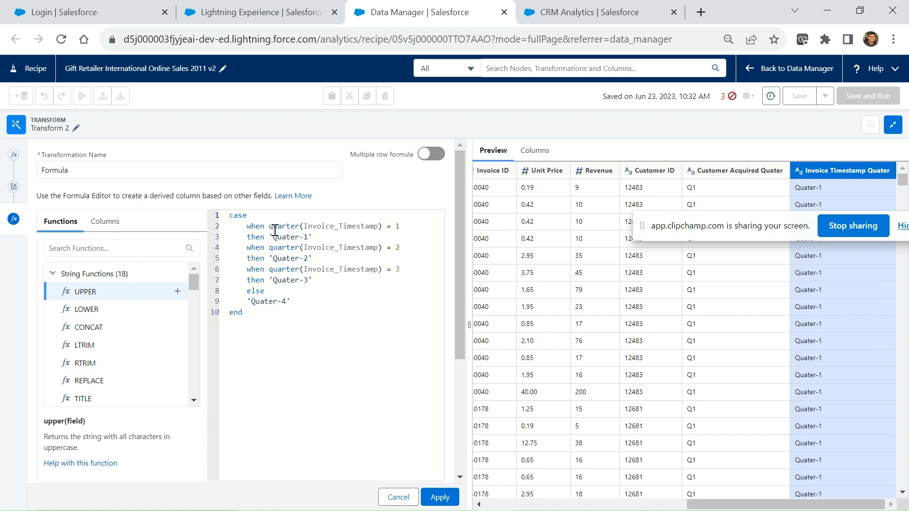
# Examine the case expression that uses quarter(Invoice_Timestamp) to return the labels Quater-1 through Quater-4
pyautogui.moveTo(271, 226); pyautogui.dragTo(402, 229)
pyautogui.click(403, 229)
pyautogui.moveTo(274, 237); pyautogui.dragTo(313, 239)
pyautogui.click(460, 265)
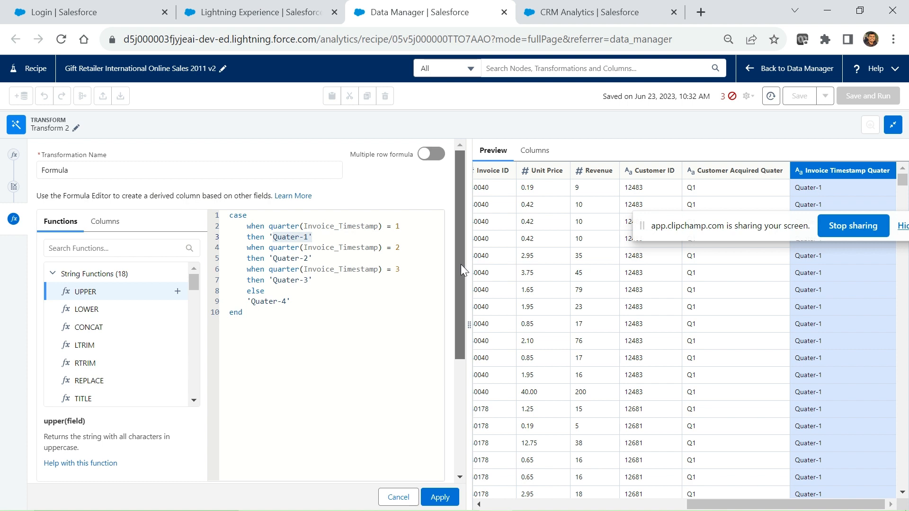
pyautogui.moveTo(461, 264); pyautogui.dragTo(462, 265)
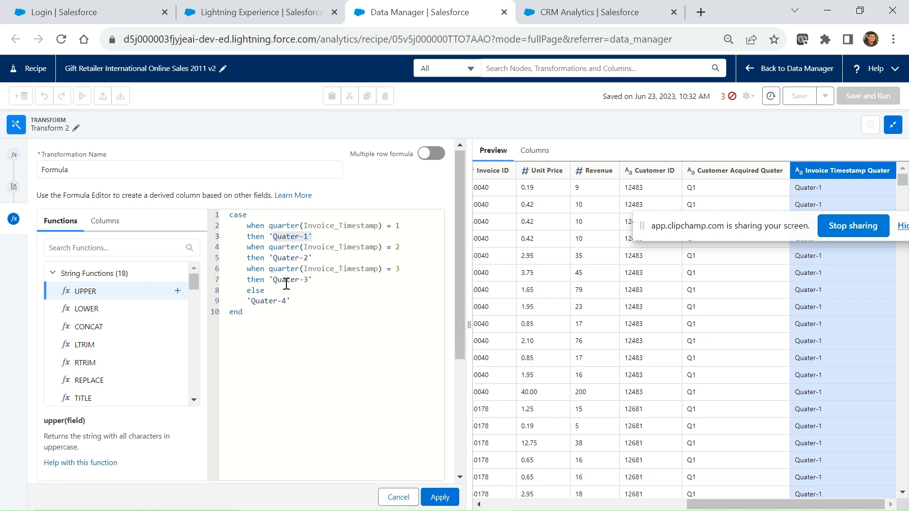
# Review the Invoice Timestamp Quater formula's output settings and column label, then close it without changes
pyautogui.moveTo(459, 320); pyautogui.dragTo(468, 472)
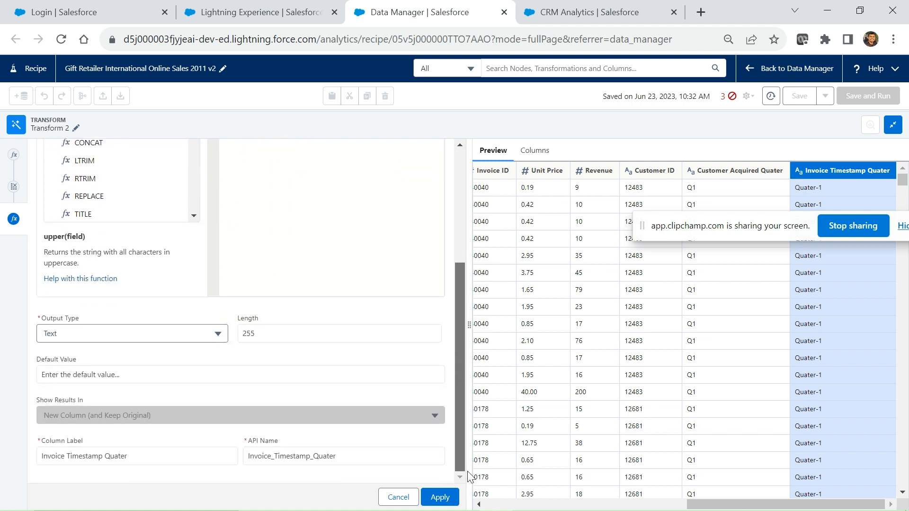
pyautogui.click(144, 457)
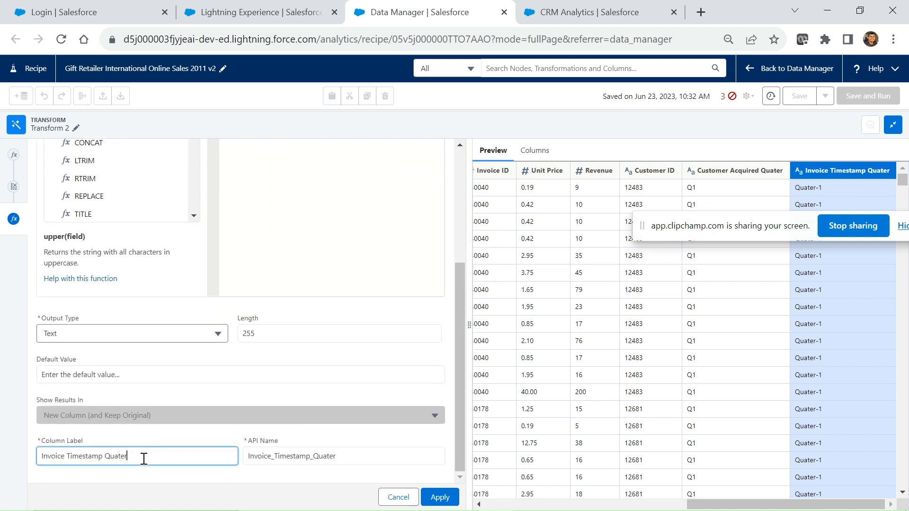
pyautogui.moveTo(144, 460); pyautogui.dragTo(40, 462)
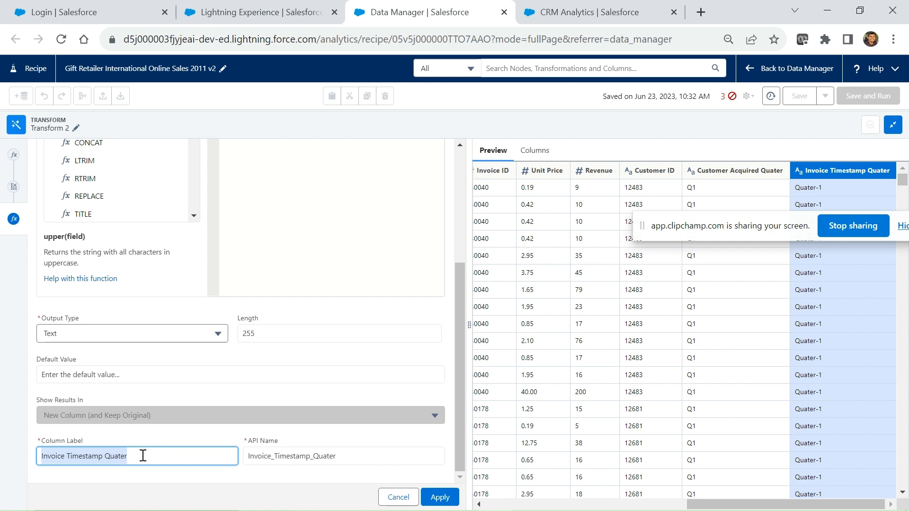
pyautogui.click(397, 498)
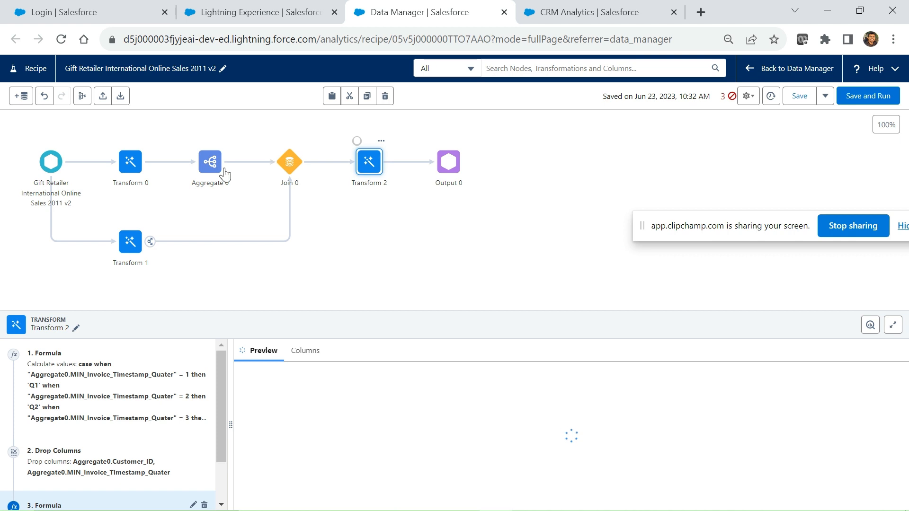
# Select Transform 2's first formula and examine the Minimum Invoice Timestamp Quater and Customer Acquired Quater columns in its preview
pyautogui.click(372, 165)
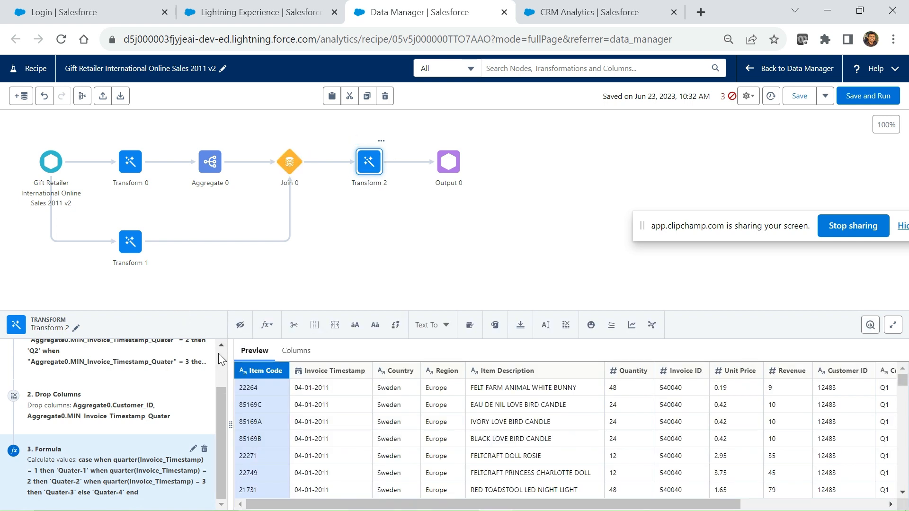
pyautogui.scroll(2, 219, 355)
pyautogui.click(101, 408)
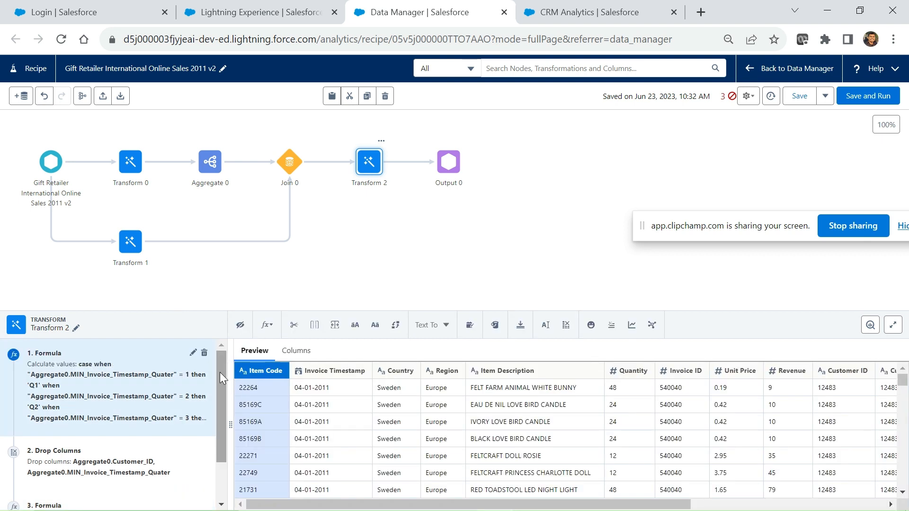
pyautogui.moveTo(563, 506)
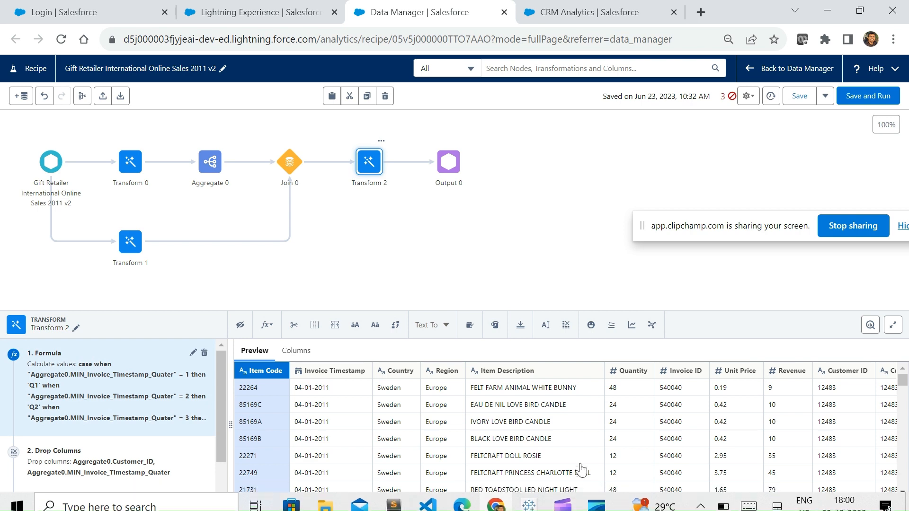
pyautogui.hscroll(5, 791, 483)
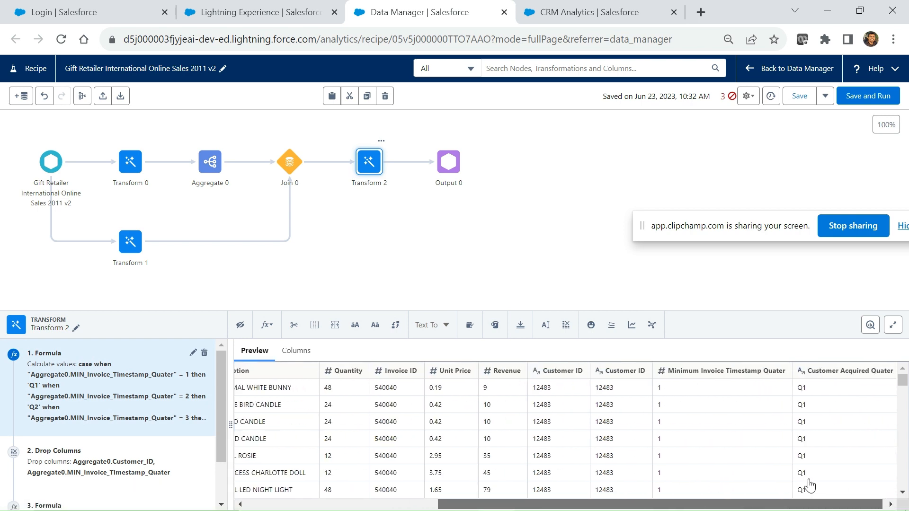
pyautogui.click(880, 506)
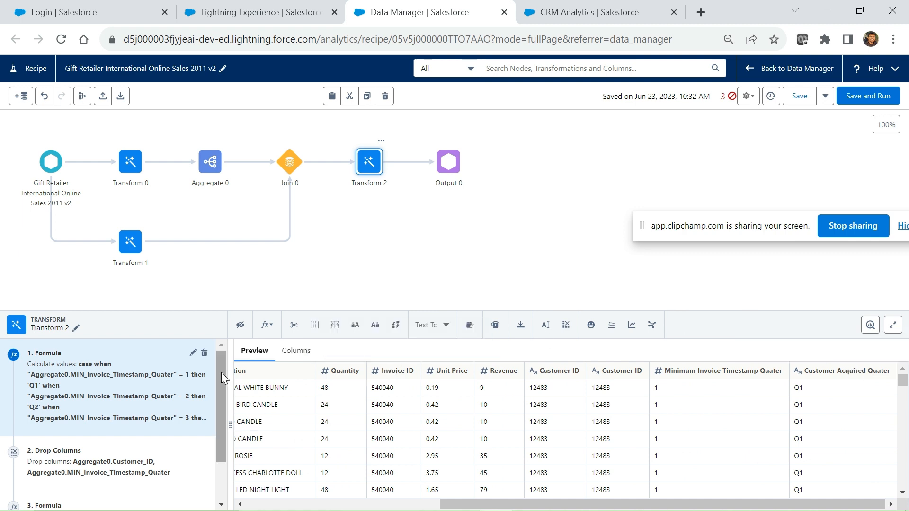
pyautogui.moveTo(221, 372)
pyautogui.mouseDown()
pyautogui.moveTo(220, 392)
pyautogui.moveTo(220, 356)
pyautogui.mouseUp()
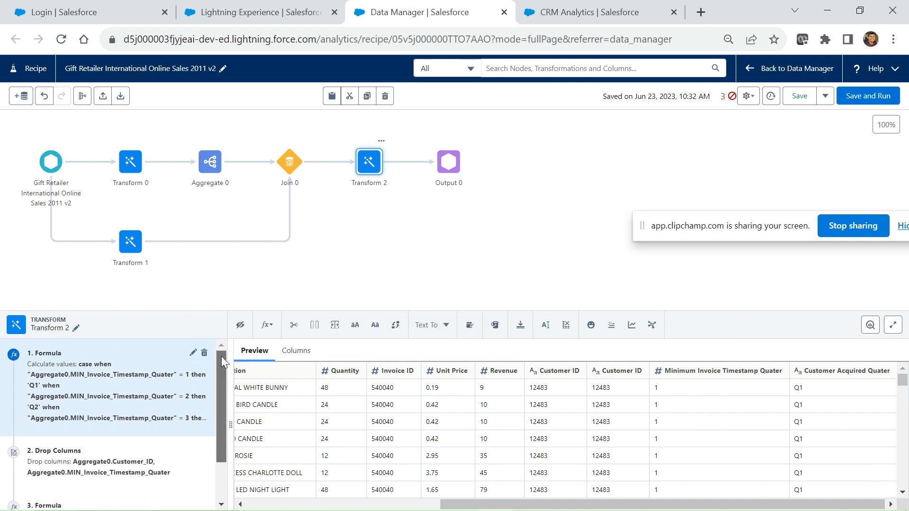
pyautogui.click(156, 395)
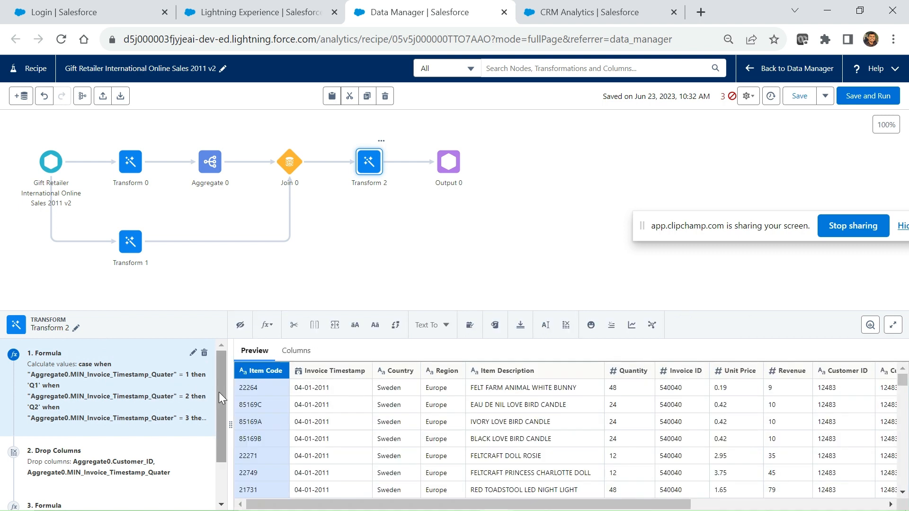
pyautogui.moveTo(219, 392); pyautogui.dragTo(222, 348)
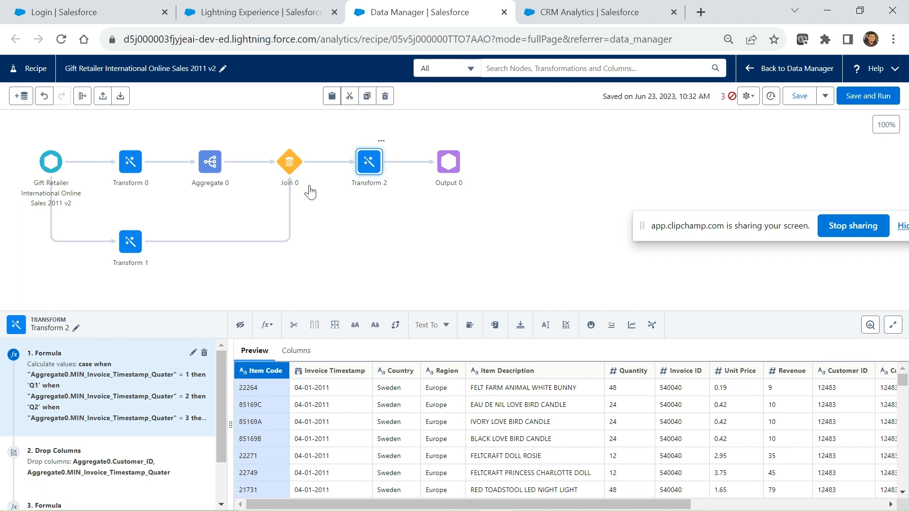
# Open the Output 0 node and check its dataset display label and dataset API name, selecting the display label's text
pyautogui.click(451, 175)
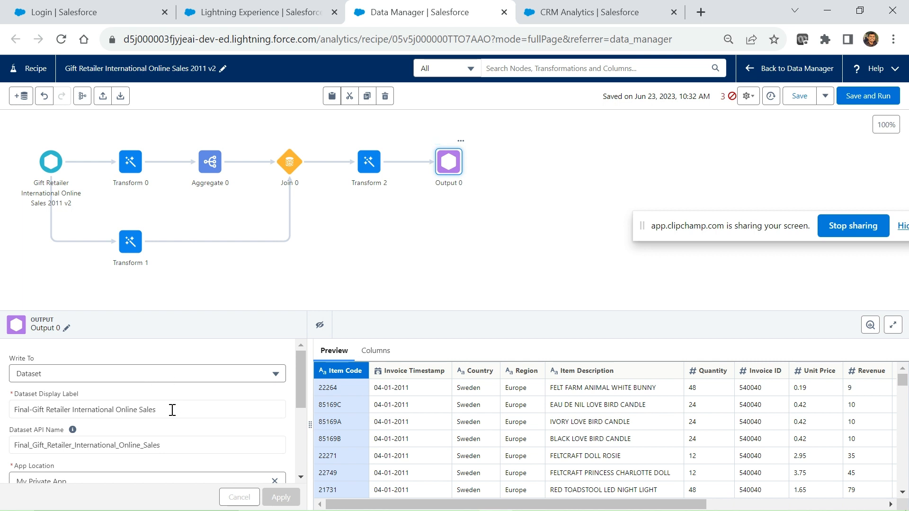
pyautogui.moveTo(167, 445); pyautogui.dragTo(20, 448)
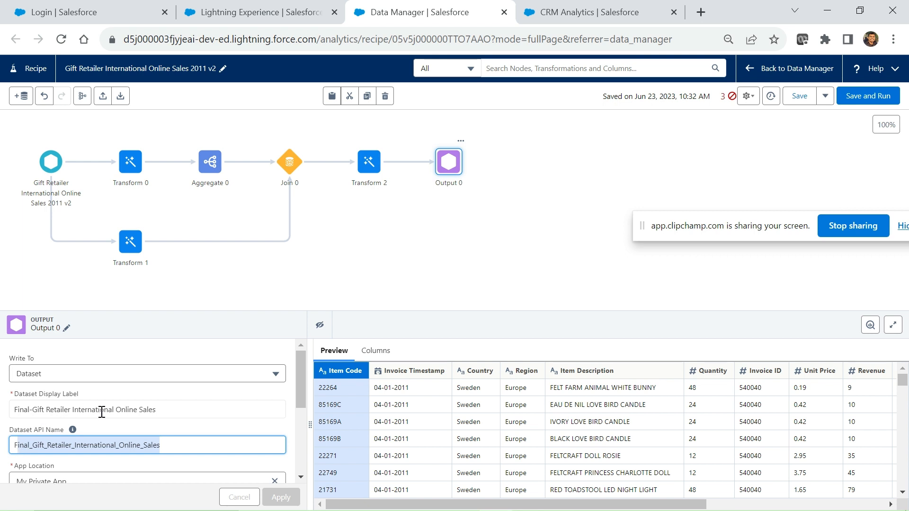
pyautogui.click(178, 411)
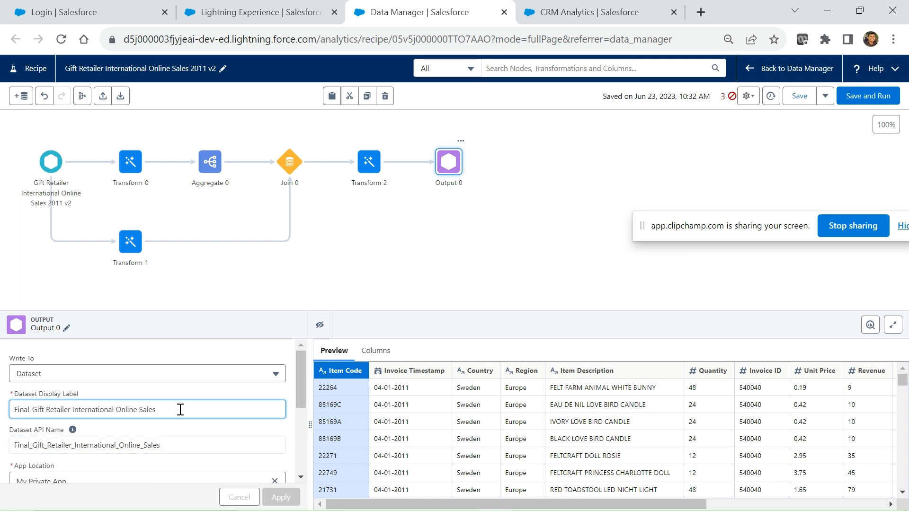
pyautogui.moveTo(182, 408); pyautogui.dragTo(2, 394)
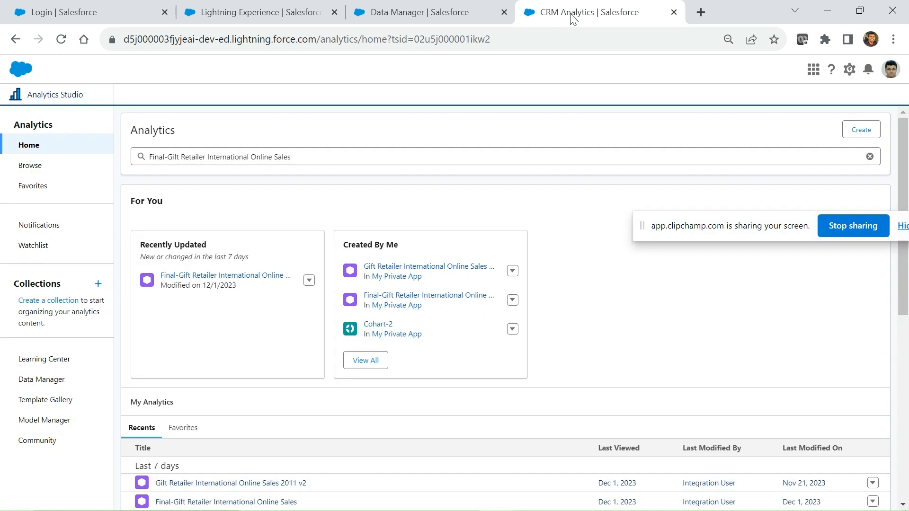
# In CRM Analytics Studio, search for the Final-Gift Retailer International Online Sales dataset and open it in a new lens
pyautogui.click(309, 157)
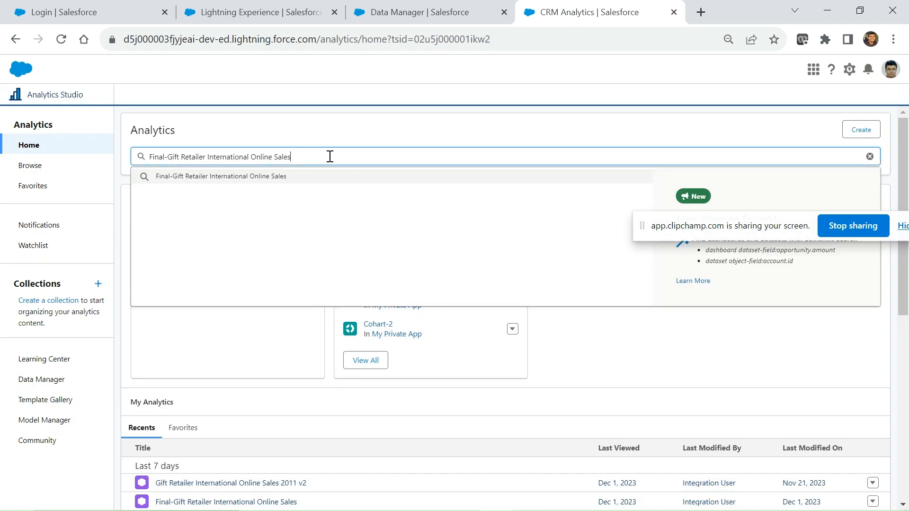
pyautogui.click(201, 213)
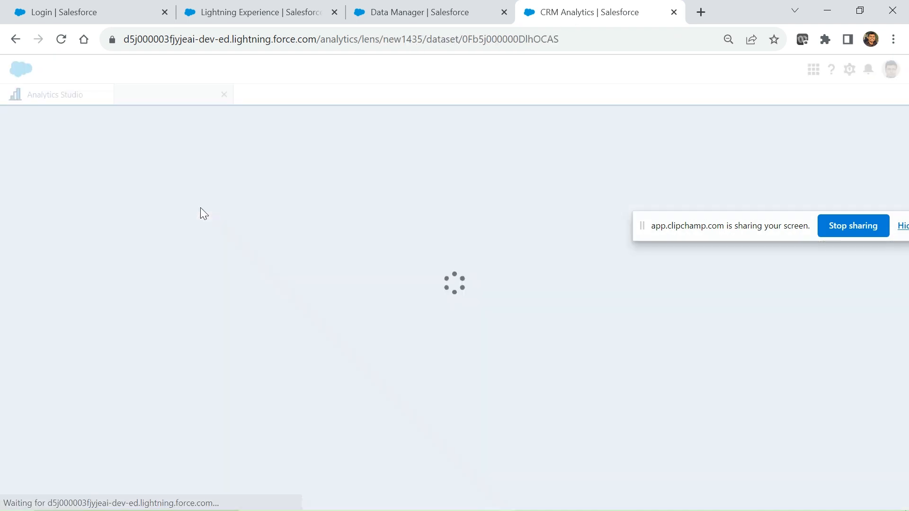
pyautogui.moveTo(737, 229); pyautogui.dragTo(908, 415)
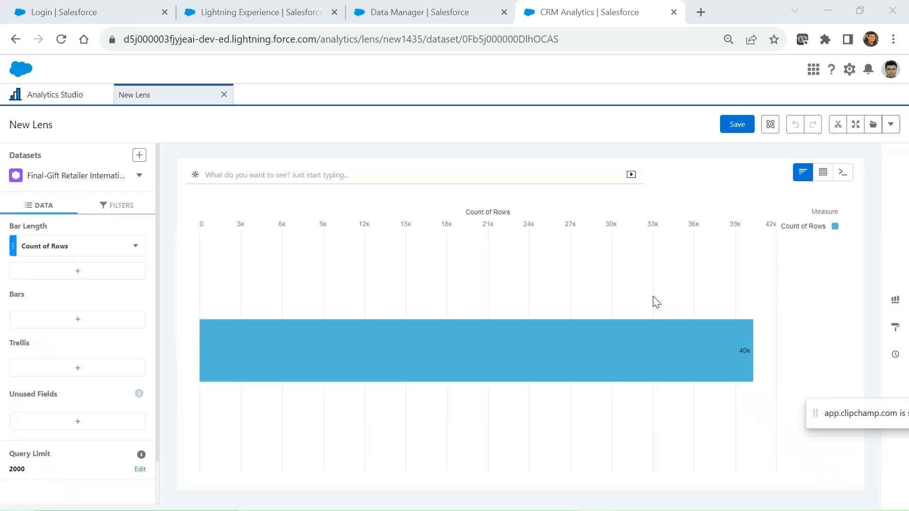
# Change the lens's bar length measure to Sum of Revenue
pyautogui.click(59, 251)
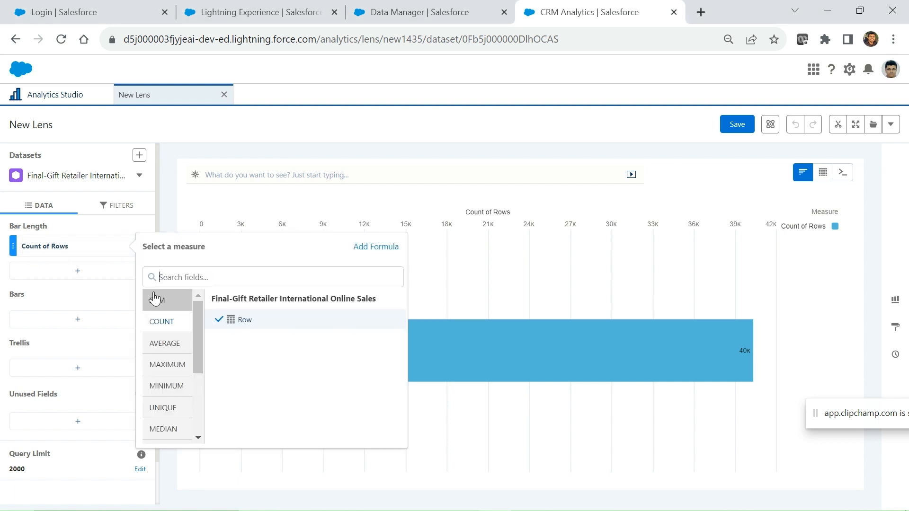
pyautogui.click(156, 299)
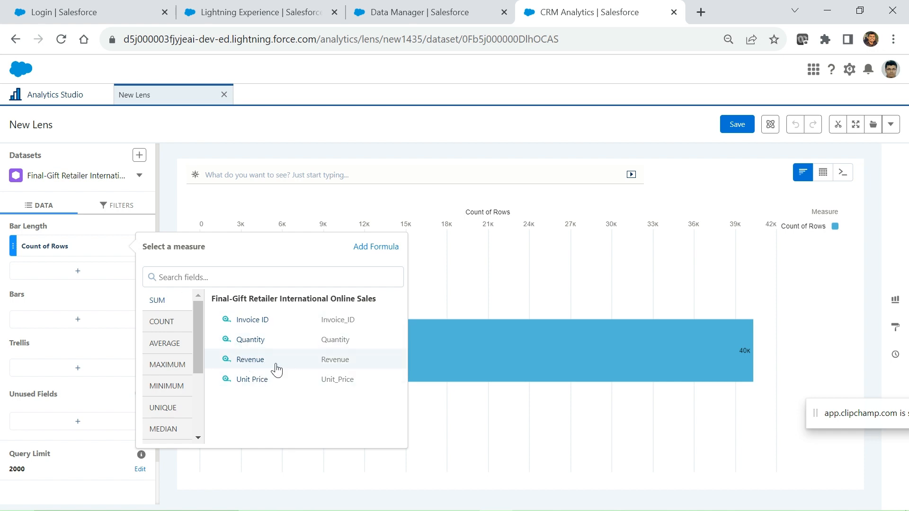
pyautogui.click(256, 364)
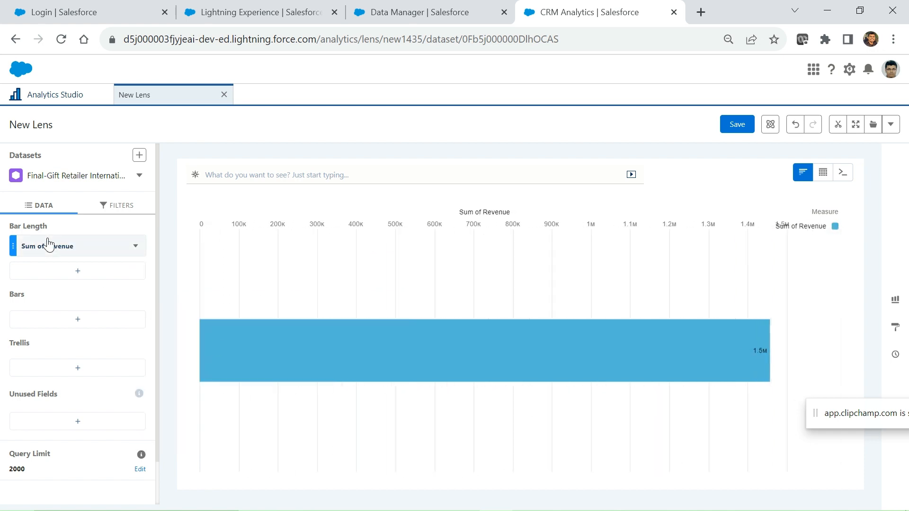
# Group the bars by Invoice Timestamp Quater and then by Customer Acquired Quater
pyautogui.click(60, 324)
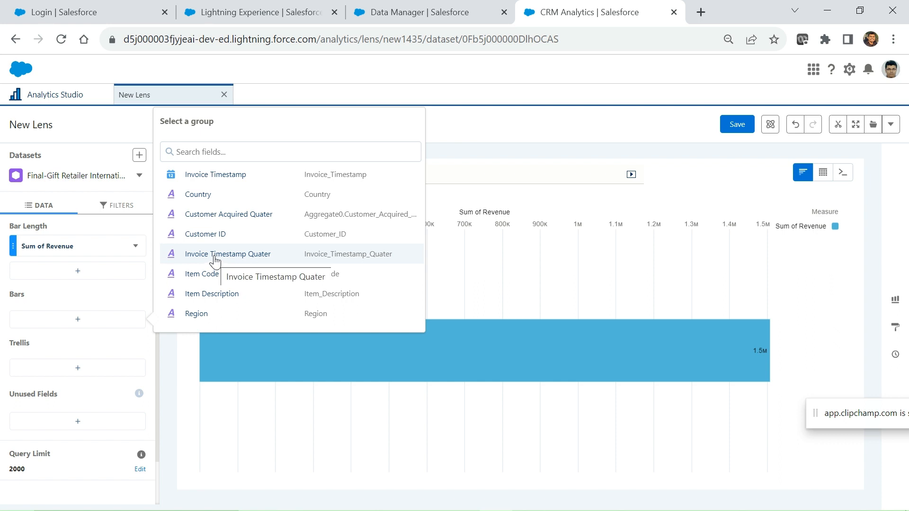
pyautogui.click(244, 255)
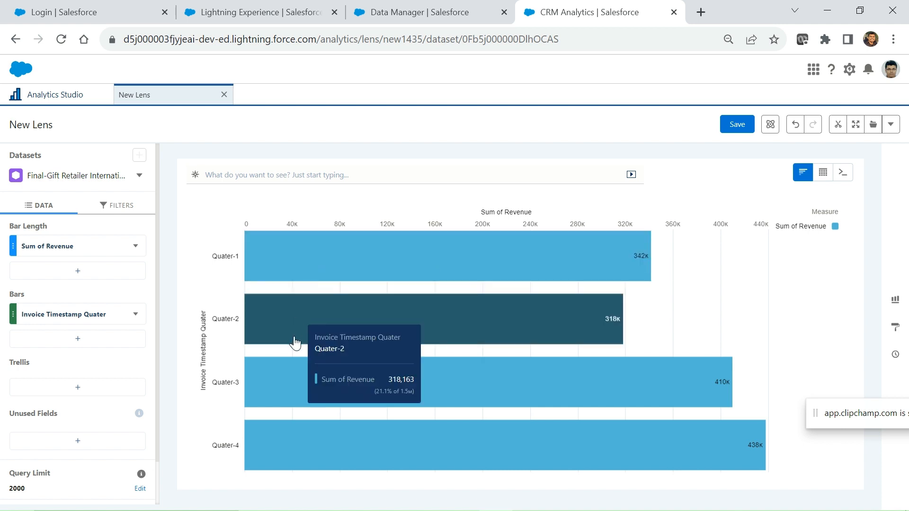
pyautogui.click(81, 341)
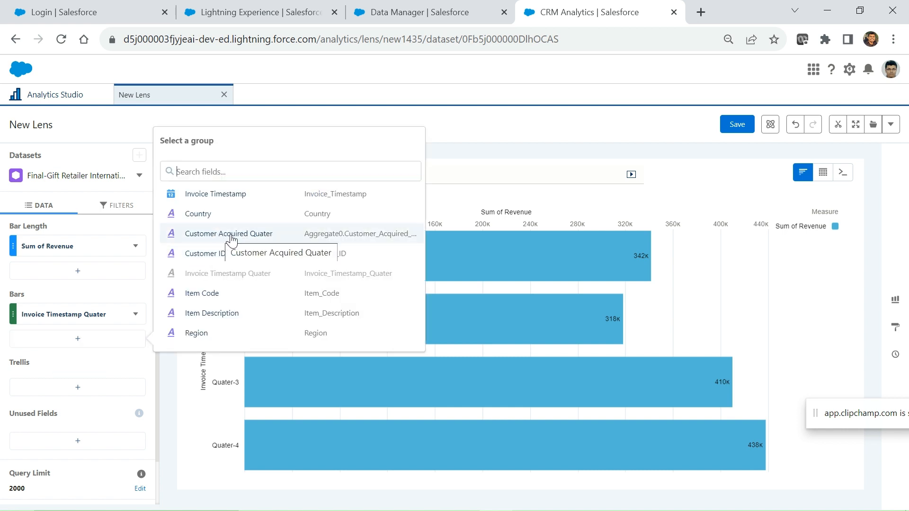
pyautogui.click(258, 236)
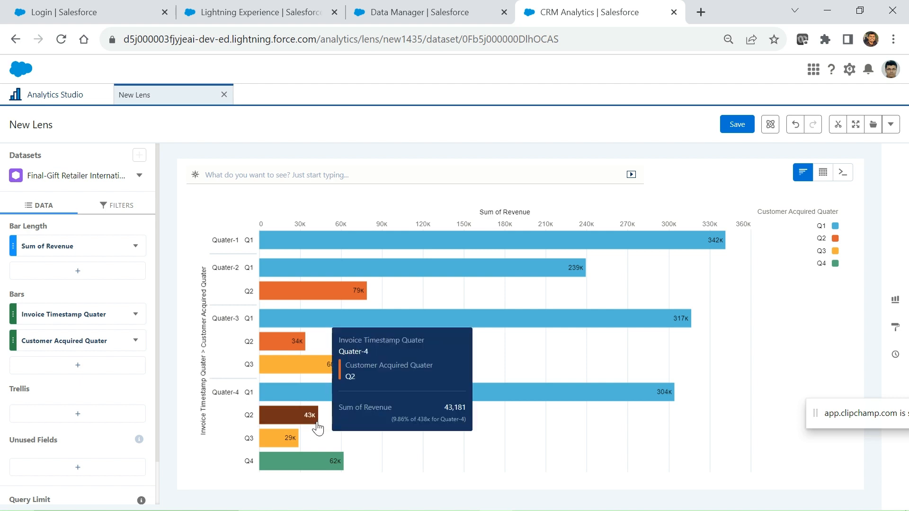
# Inspect the revenue bars per acquisition quarter and change the visualization to a stacked column chart
pyautogui.moveTo(265, 471)
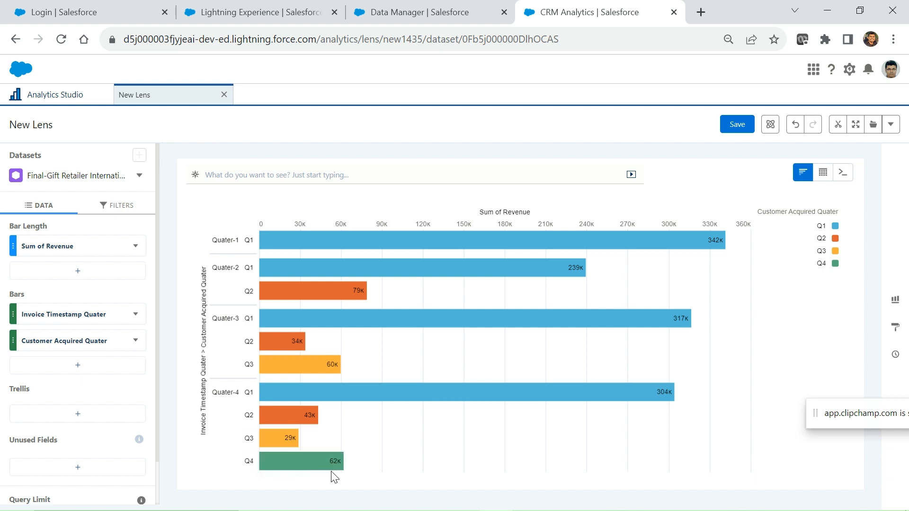
pyautogui.moveTo(336, 469)
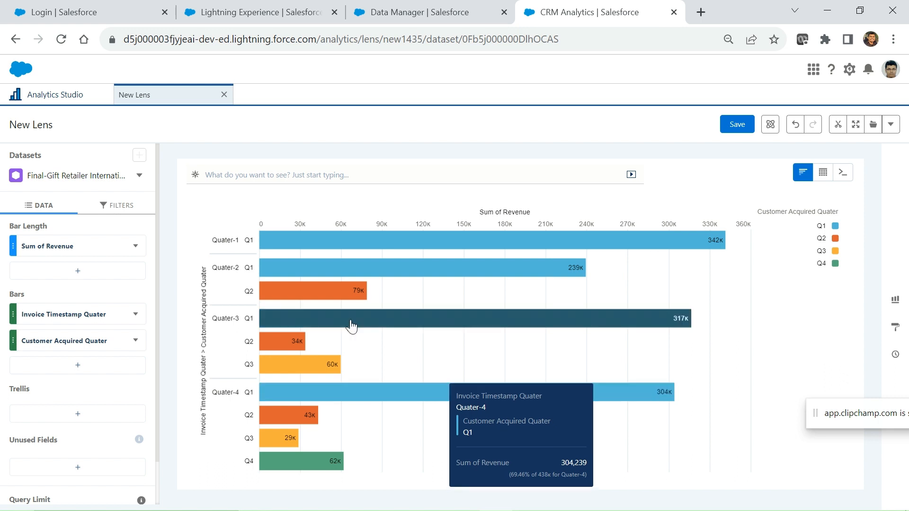
pyautogui.moveTo(354, 325)
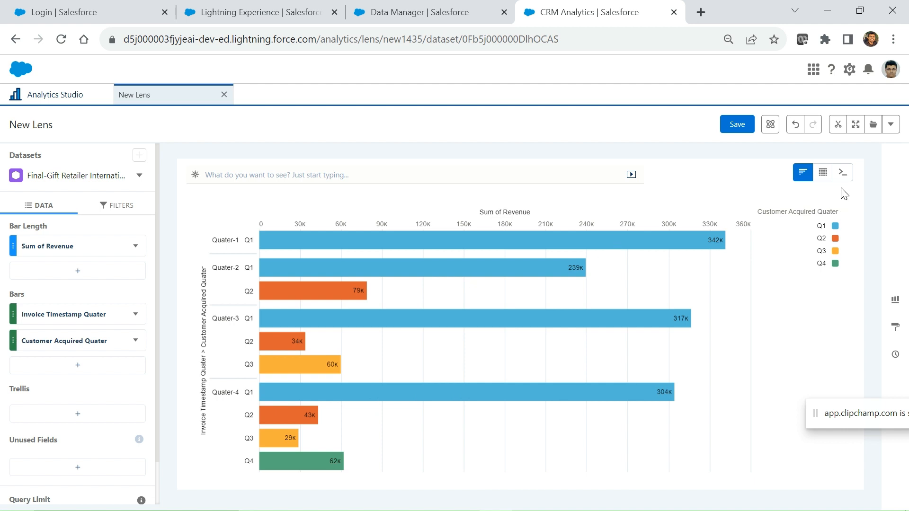
pyautogui.click(897, 301)
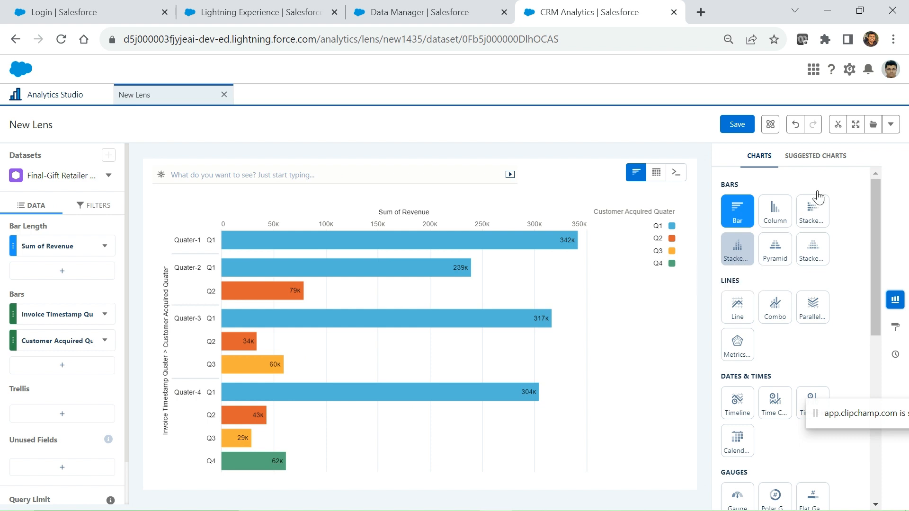
pyautogui.click(738, 249)
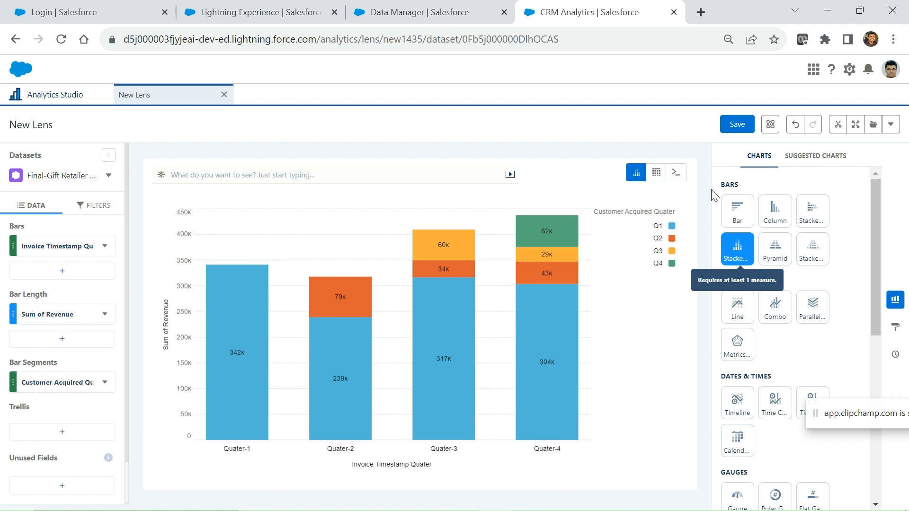
pyautogui.click(896, 300)
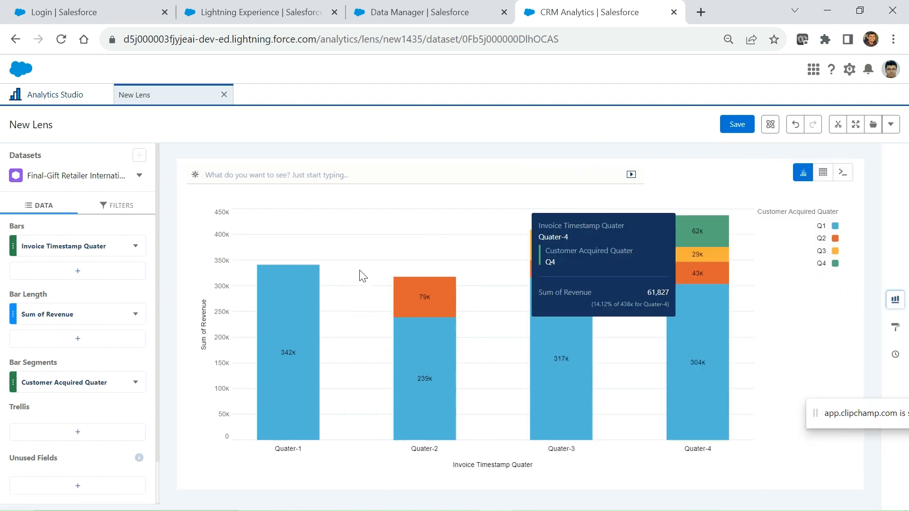
# Inspect the stacked columns and clone the Sum of Revenue column as a second bar length measure
pyautogui.moveTo(280, 312)
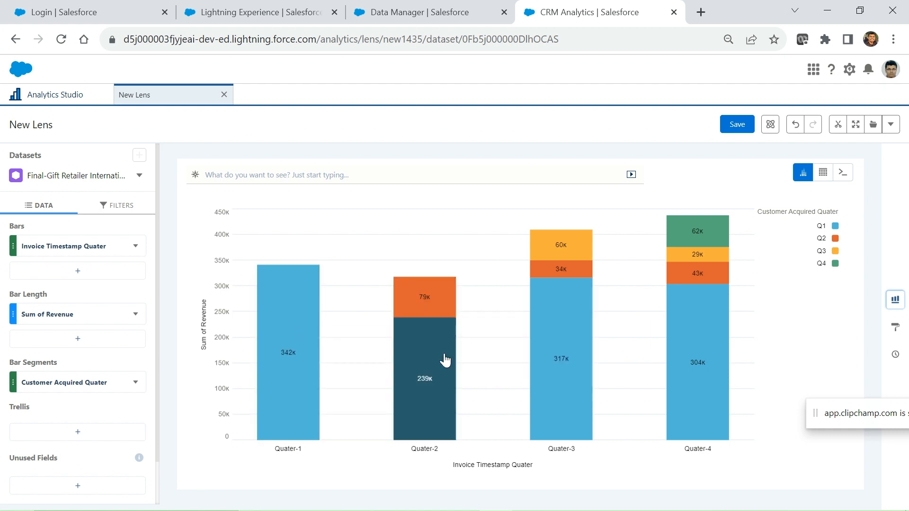
pyautogui.moveTo(571, 252)
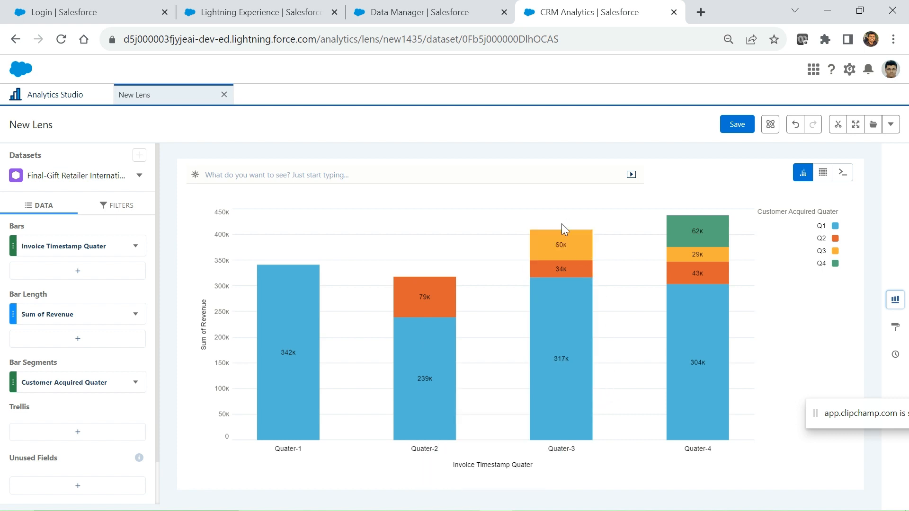
pyautogui.click(135, 315)
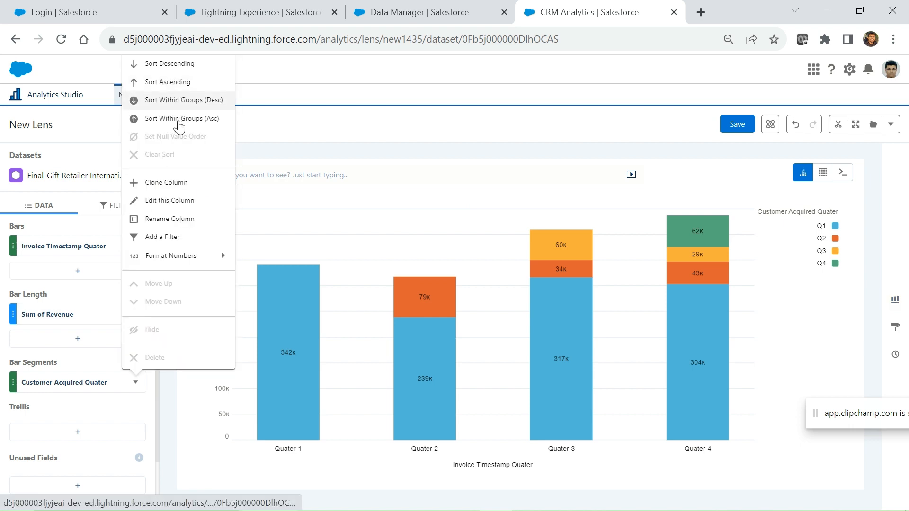
pyautogui.click(167, 183)
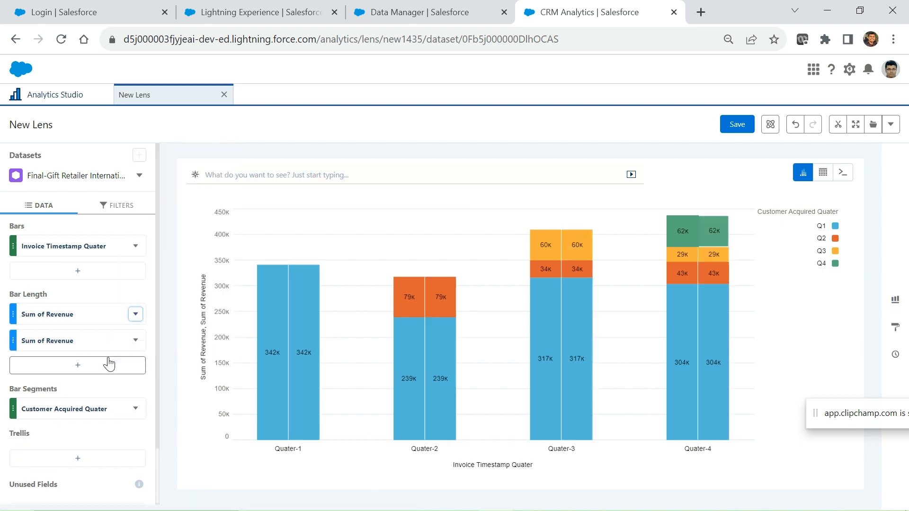
# Open the cloned Sum of Revenue column for editing and set its column header to %Revenue
pyautogui.click(135, 340)
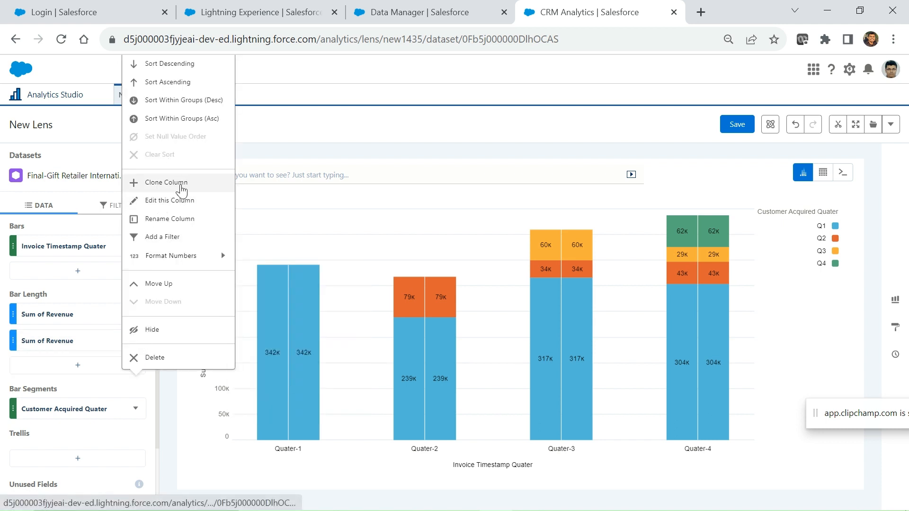
pyautogui.click(177, 203)
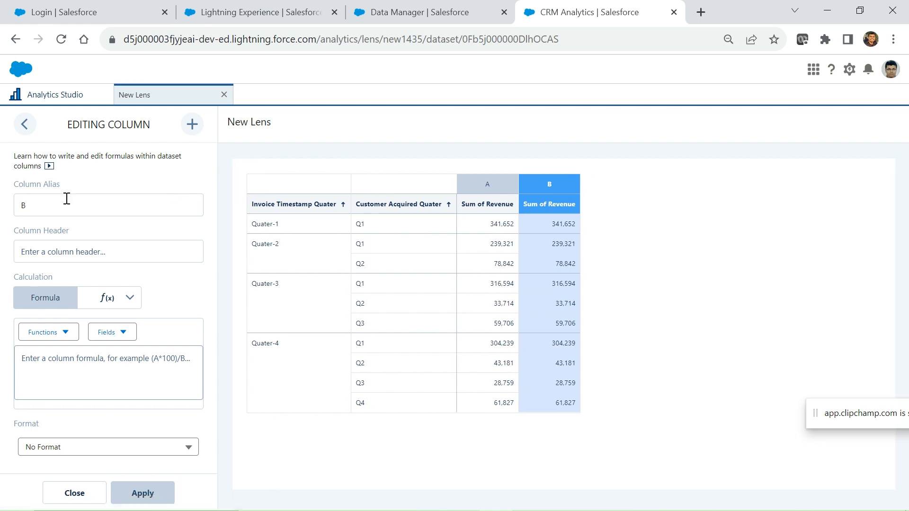
pyautogui.click(40, 202)
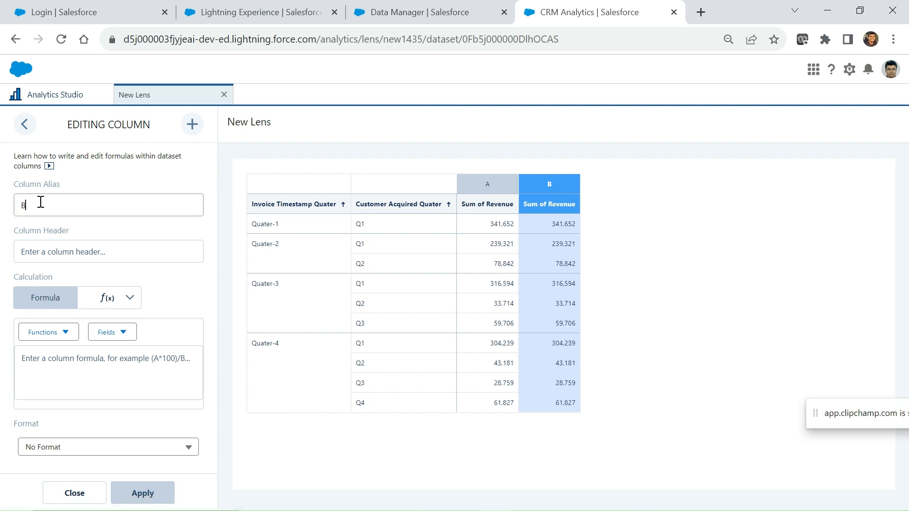
pyautogui.click(118, 255)
pyautogui.write('%Revenue')
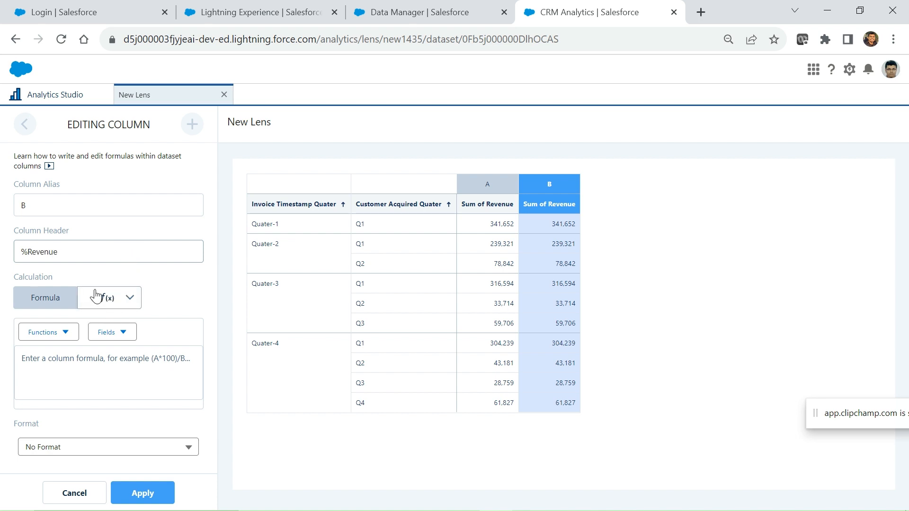
# Calculate the %Revenue column as Percentage of Group on Sum of Revenue, with Invoice Timestamp Quater as the reset group
pyautogui.click(130, 303)
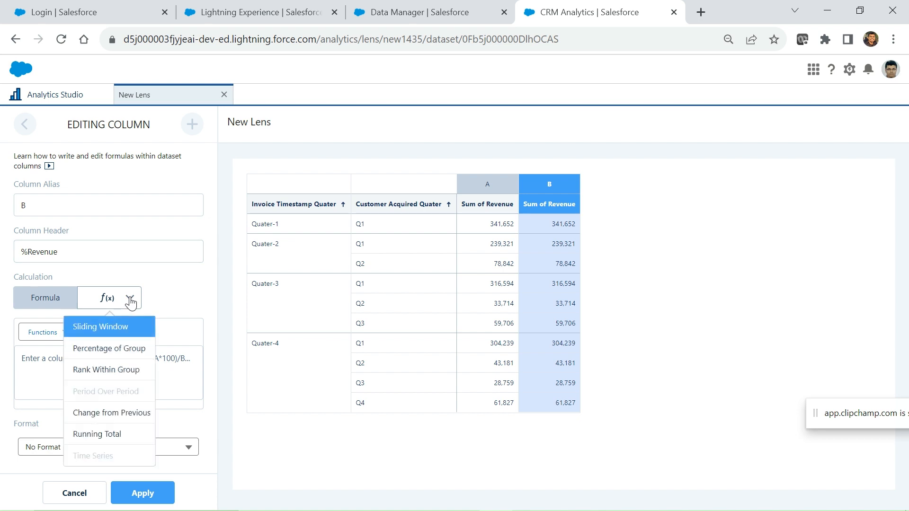
pyautogui.click(124, 351)
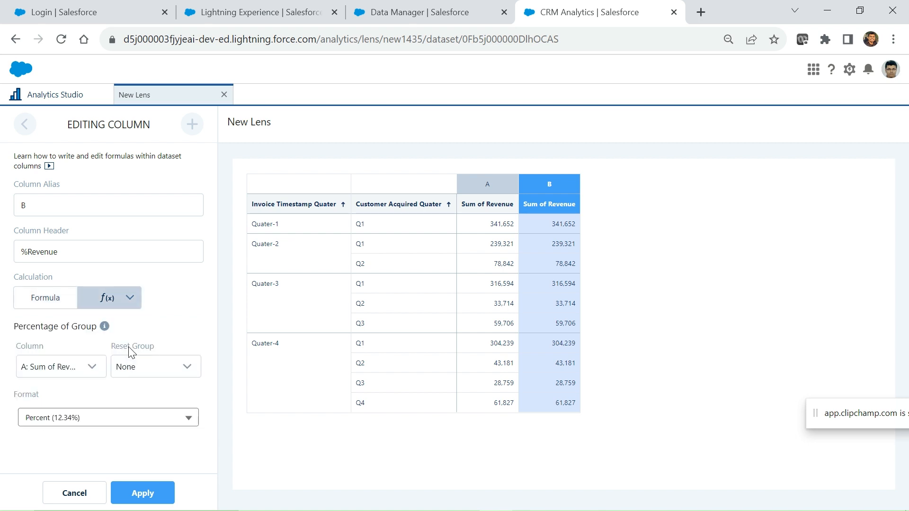
pyautogui.click(63, 373)
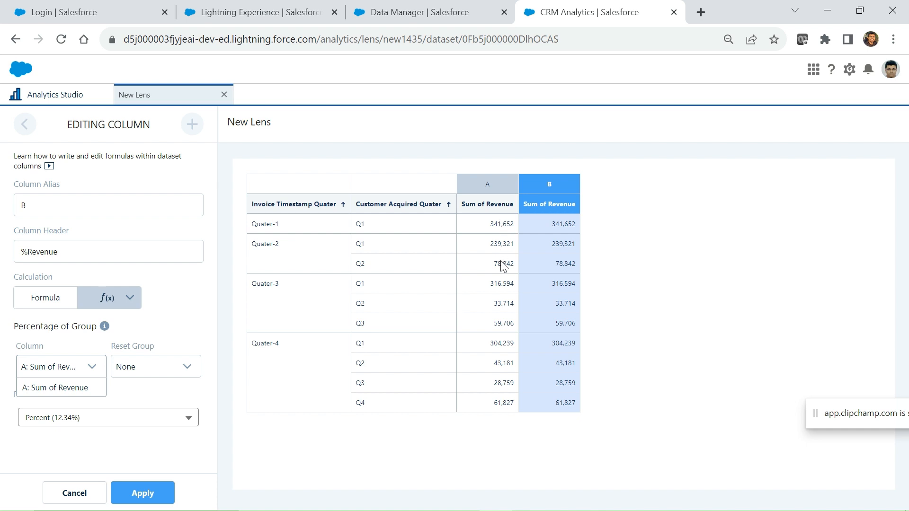
pyautogui.click(132, 393)
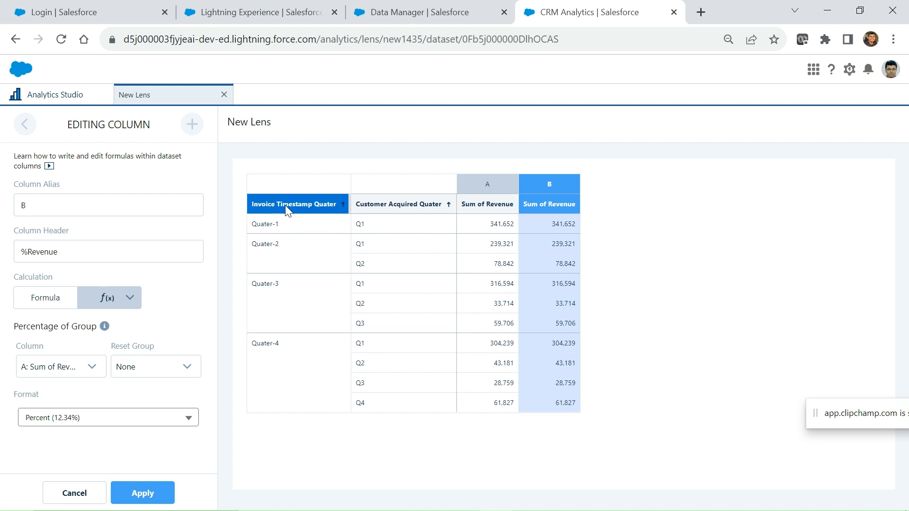
pyautogui.click(145, 370)
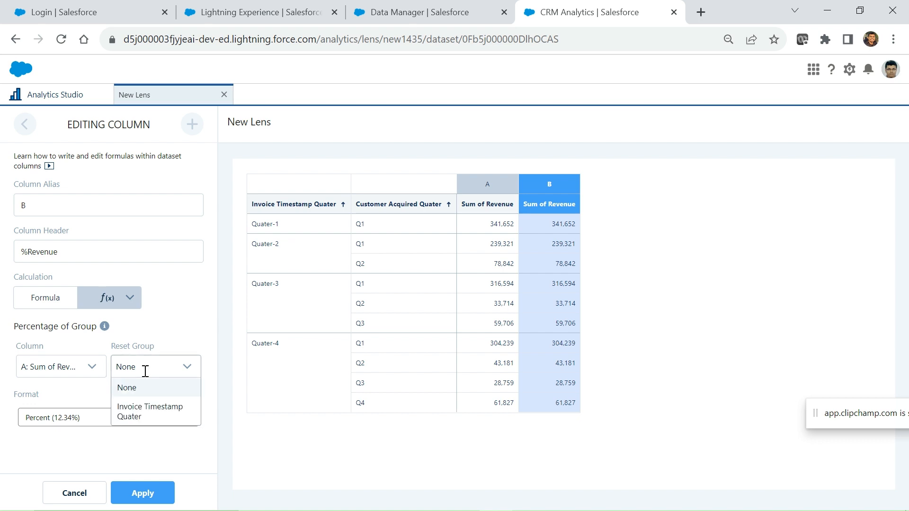
pyautogui.click(144, 416)
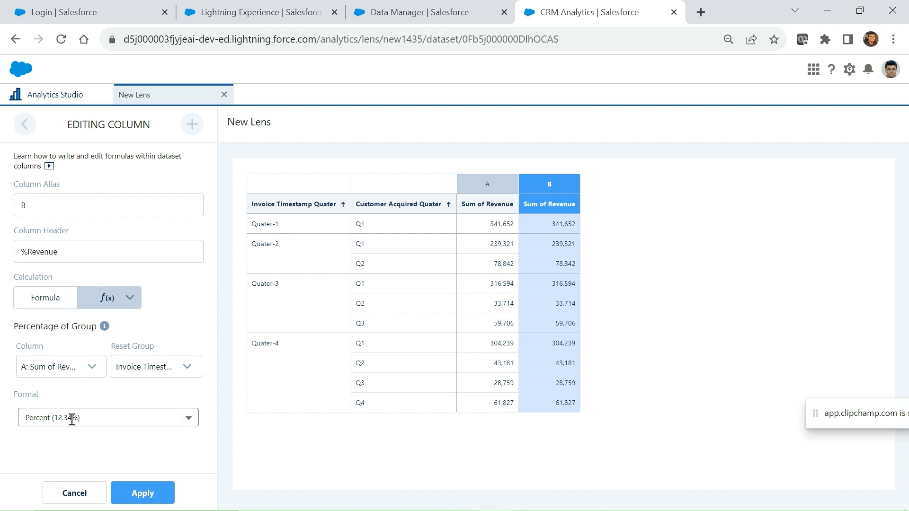
# Review the number formats for the %Revenue column, keep Percent (12.34%), and apply the column settings
pyautogui.click(188, 419)
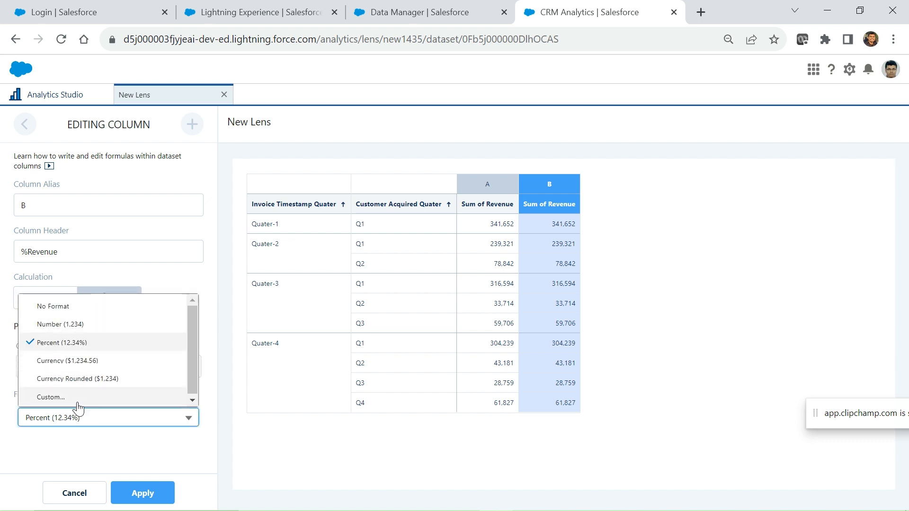
pyautogui.click(55, 451)
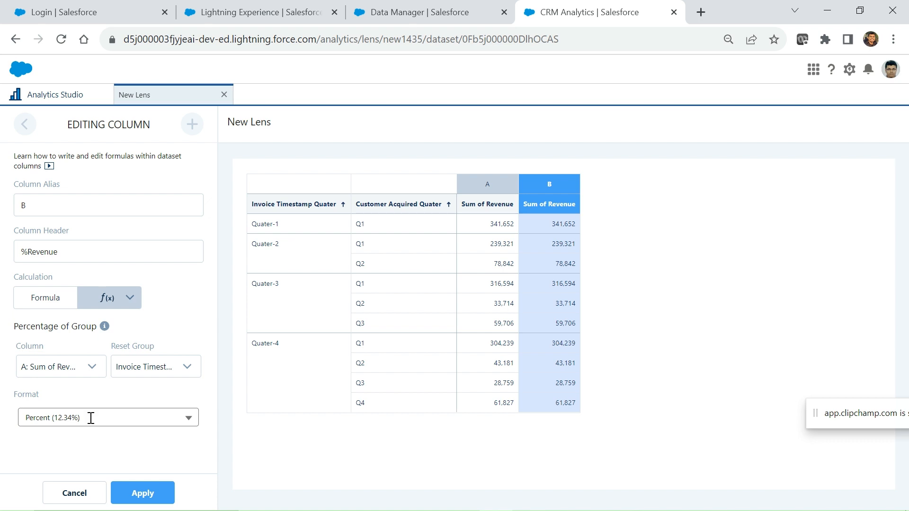
pyautogui.click(144, 498)
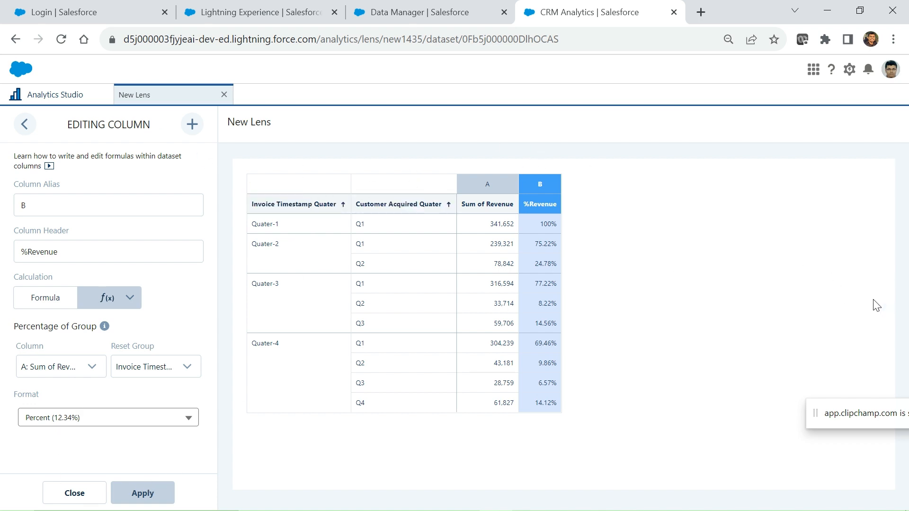
# Close the column editor and hide the Sum of Revenue measure so the chart plots only %Revenue
pyautogui.click(75, 494)
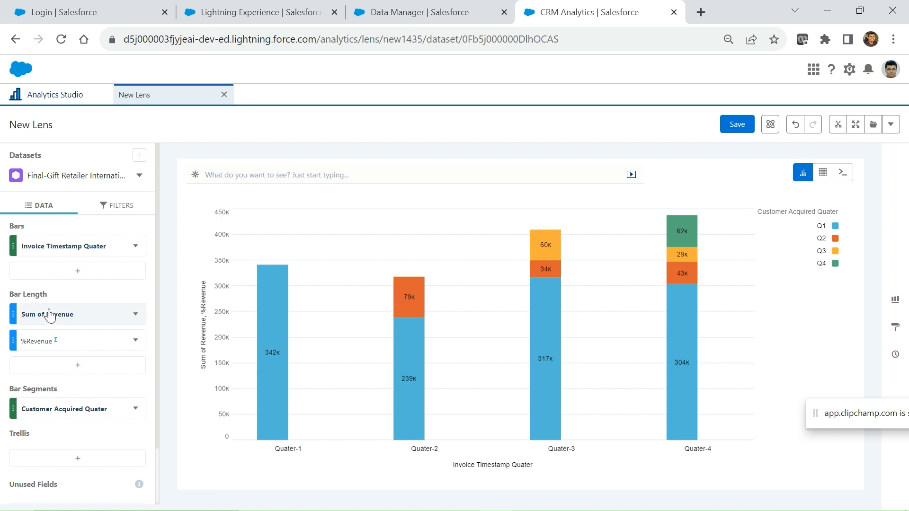
pyautogui.click(136, 319)
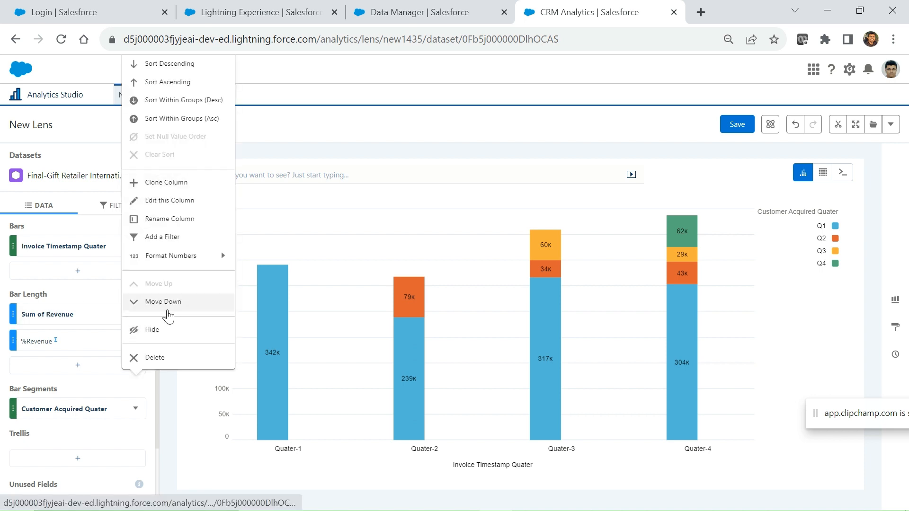
pyautogui.click(160, 331)
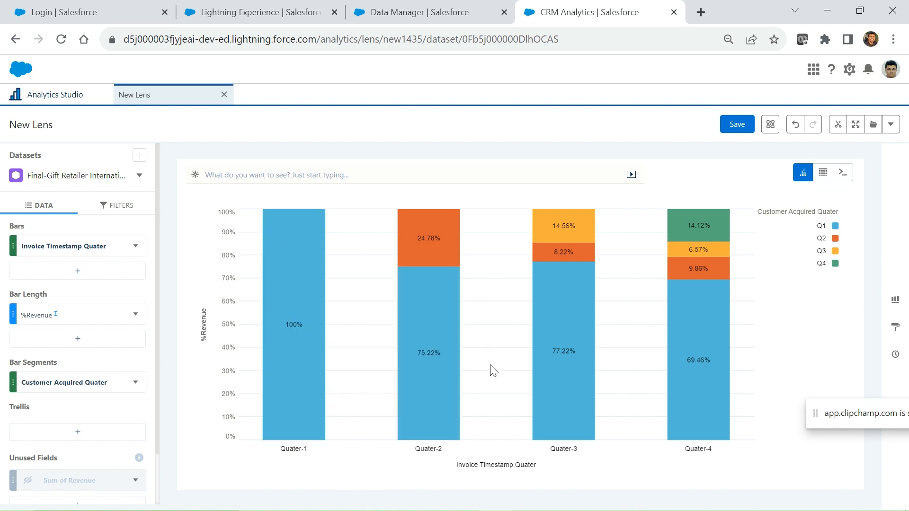
# Examine each invoice quarter's stacked column for the %Revenue share contributed by every customer acquisition quarter
pyautogui.moveTo(460, 440)
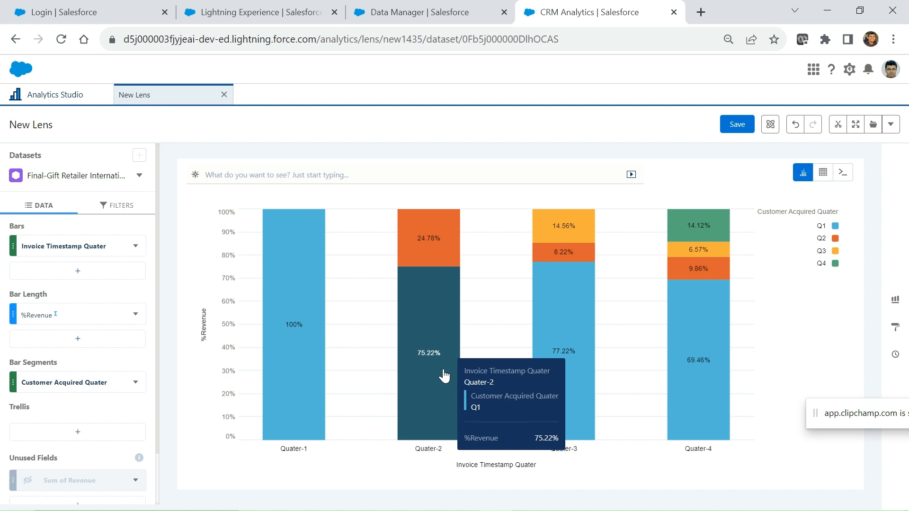
pyautogui.moveTo(441, 258)
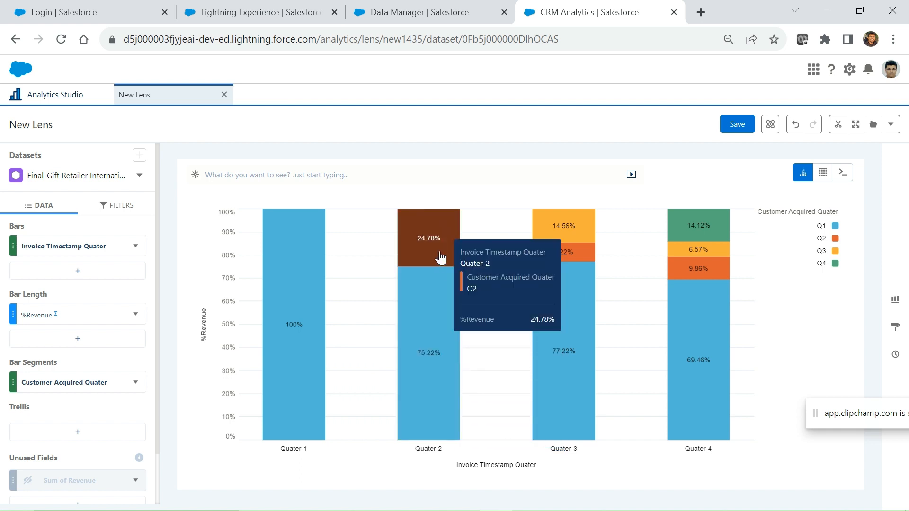
pyautogui.moveTo(558, 371)
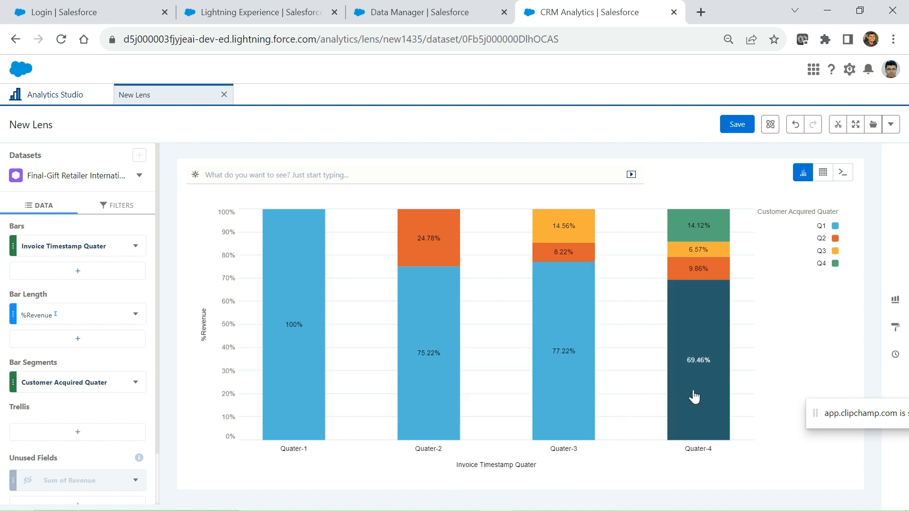
pyautogui.moveTo(710, 424)
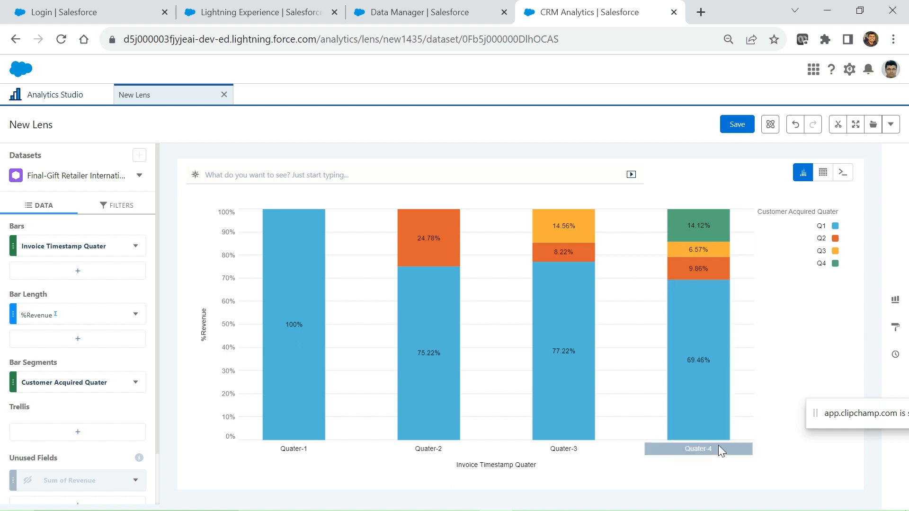
pyautogui.moveTo(715, 389)
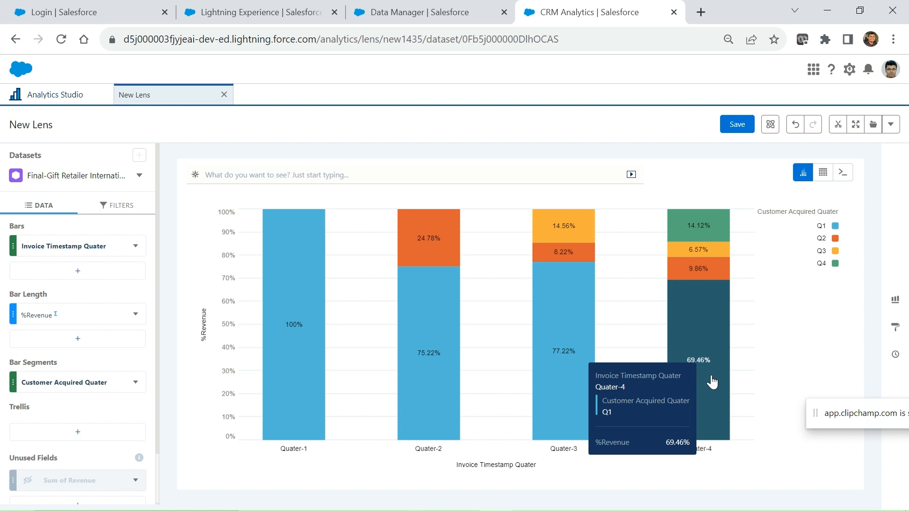
pyautogui.moveTo(710, 223)
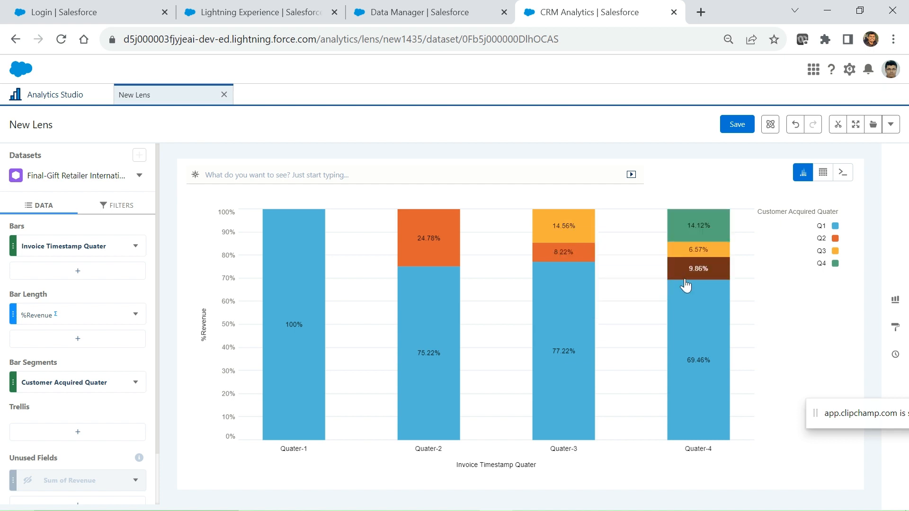
pyautogui.moveTo(702, 284)
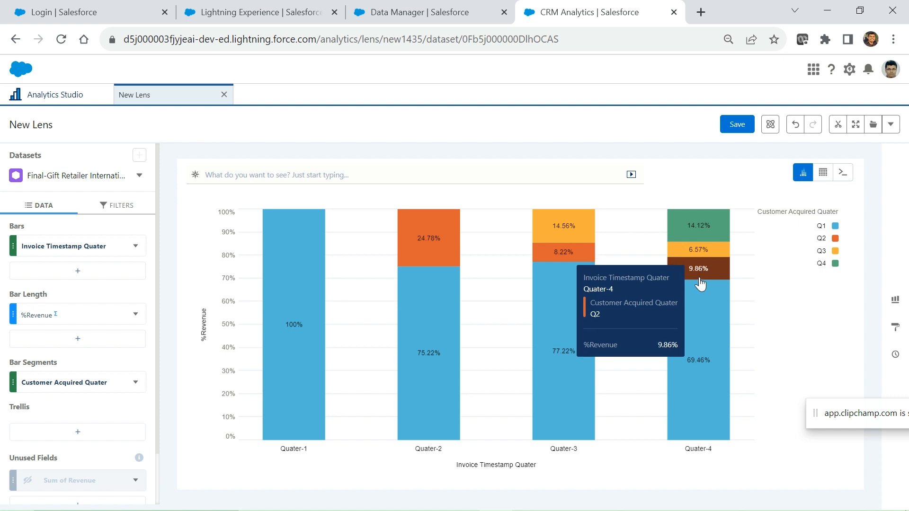
pyautogui.moveTo(293, 329)
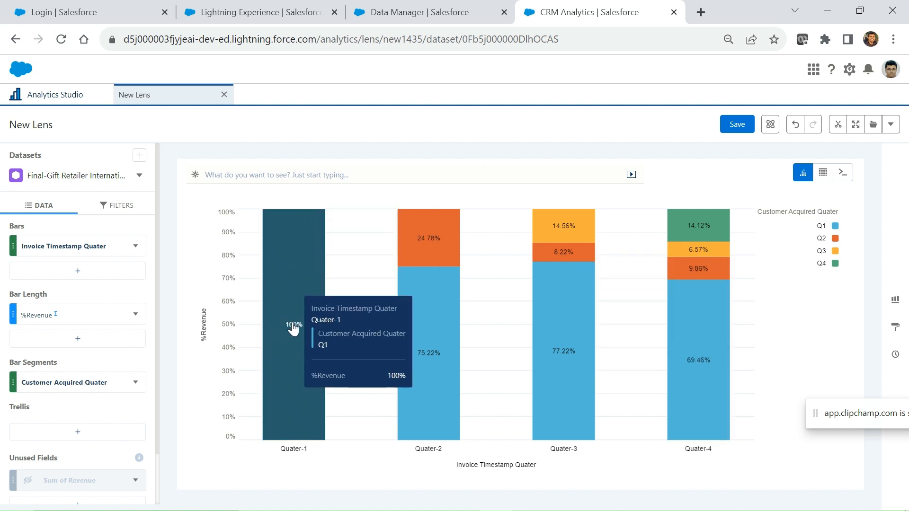